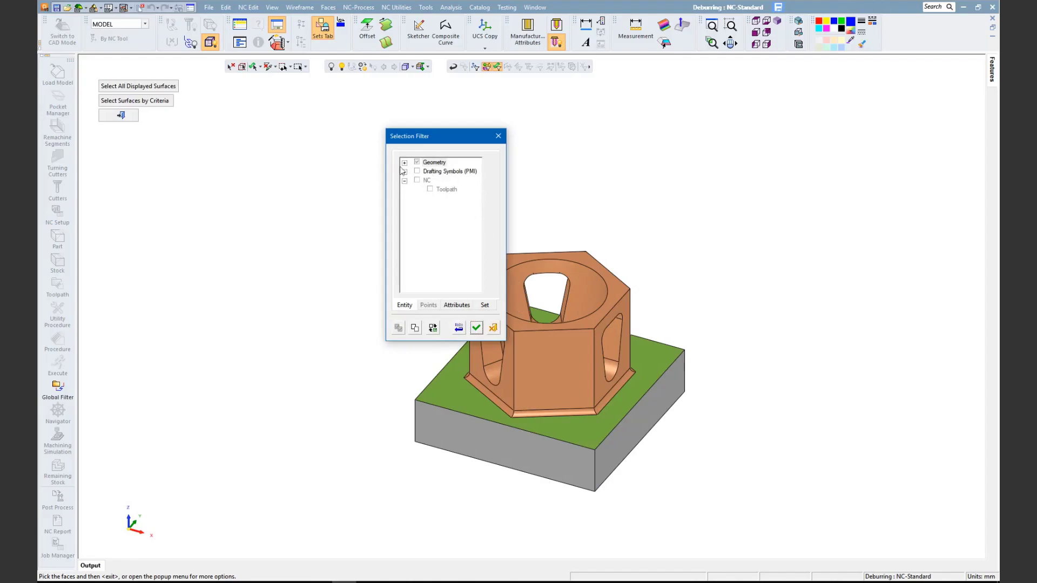
- Filter the selection to orange faces only and pick all faces of the hexagonal part as the part surfaces
left_click(404, 164)
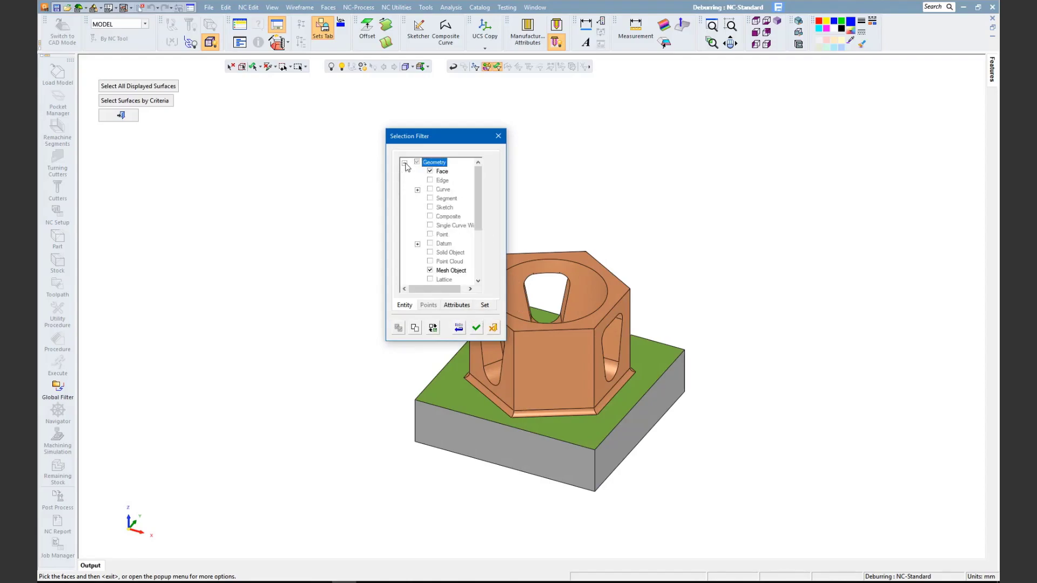
left_click(461, 305)
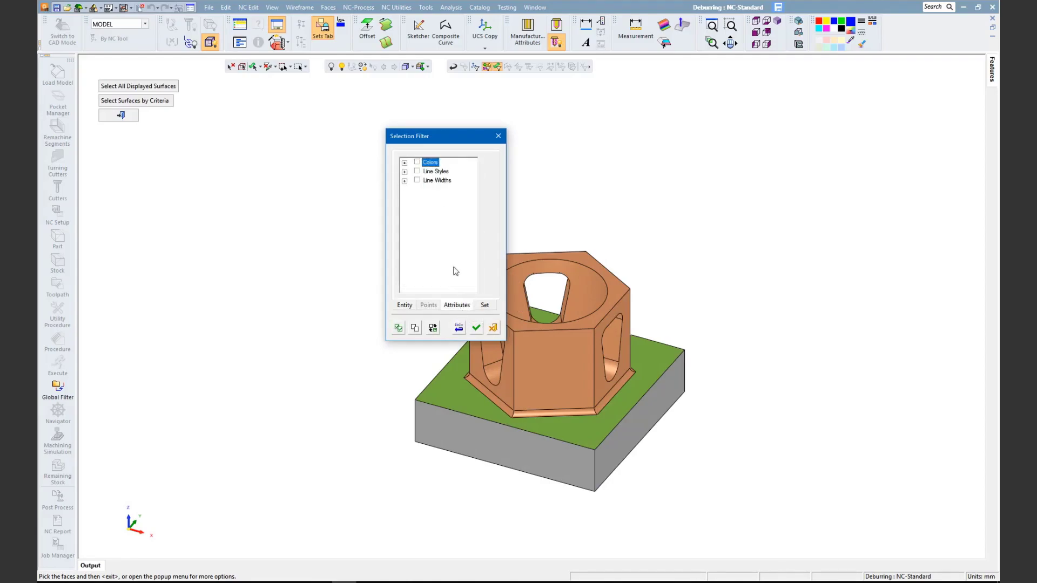
left_click(404, 162)
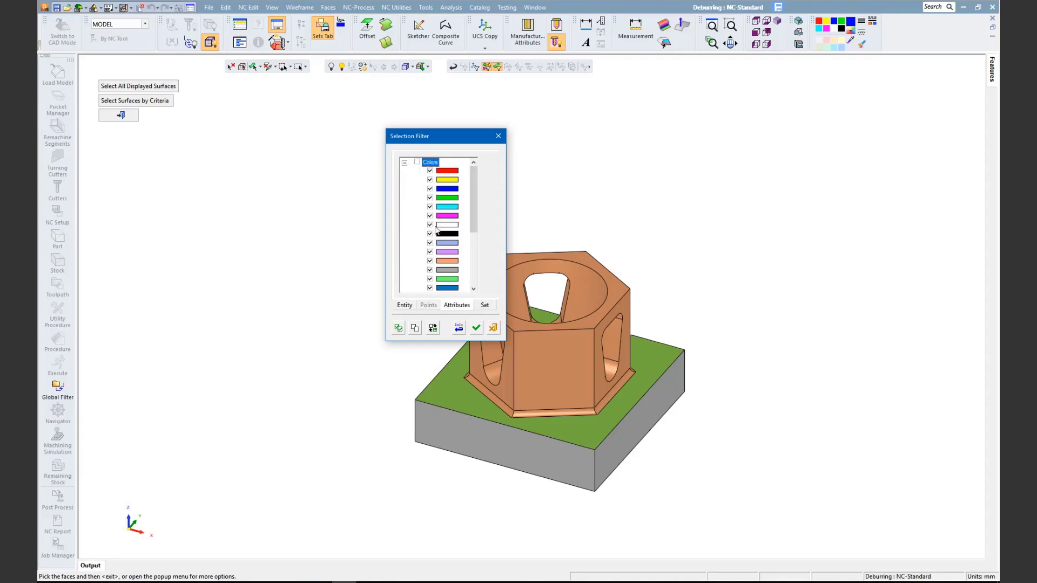
left_click(431, 261)
left_click(432, 328)
left_click(476, 328)
left_click_drag(418, 174, 653, 442)
middle_click(319, 293)
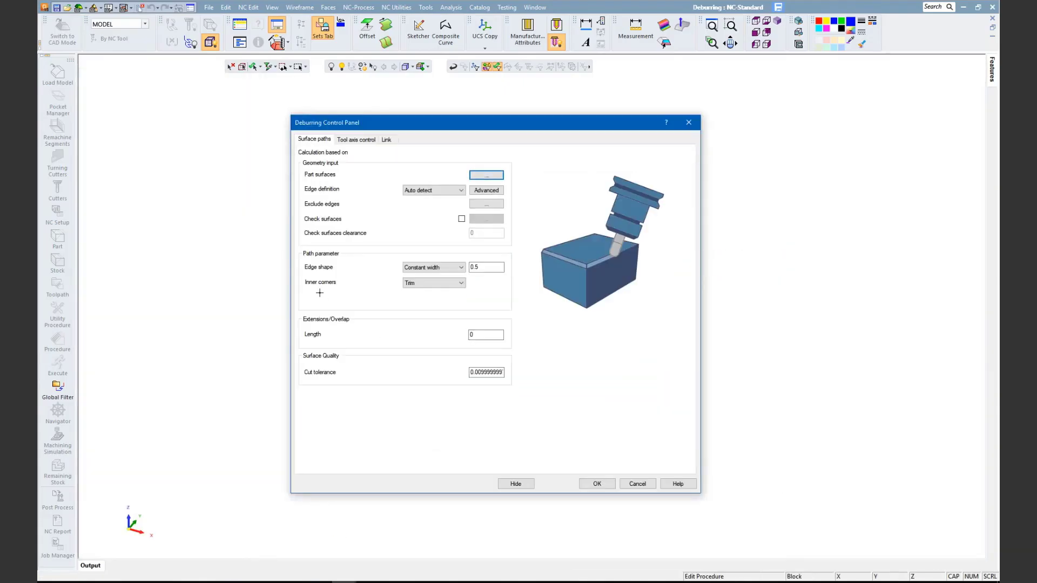
left_click(461, 190)
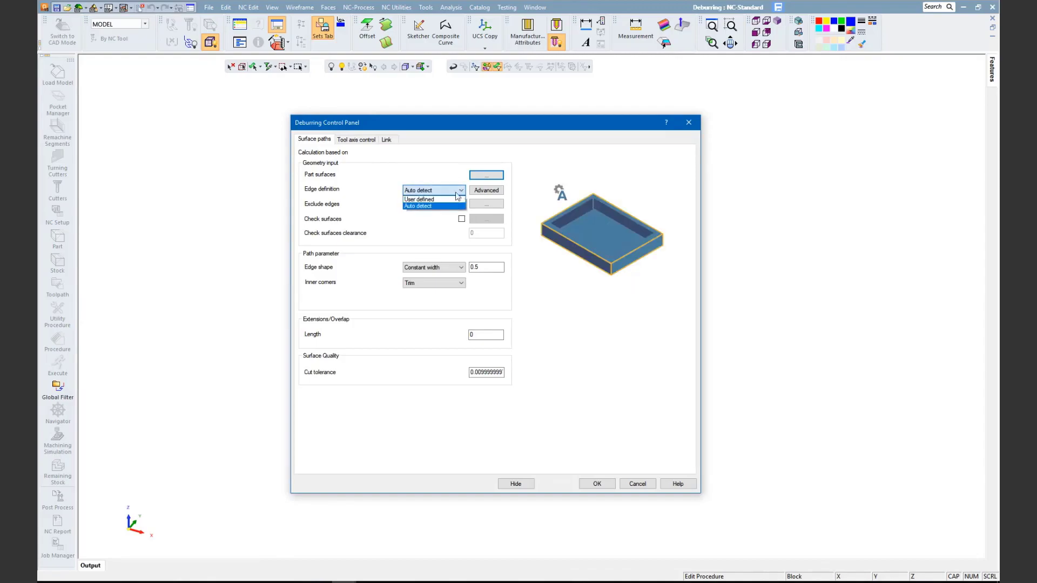
left_click(446, 207)
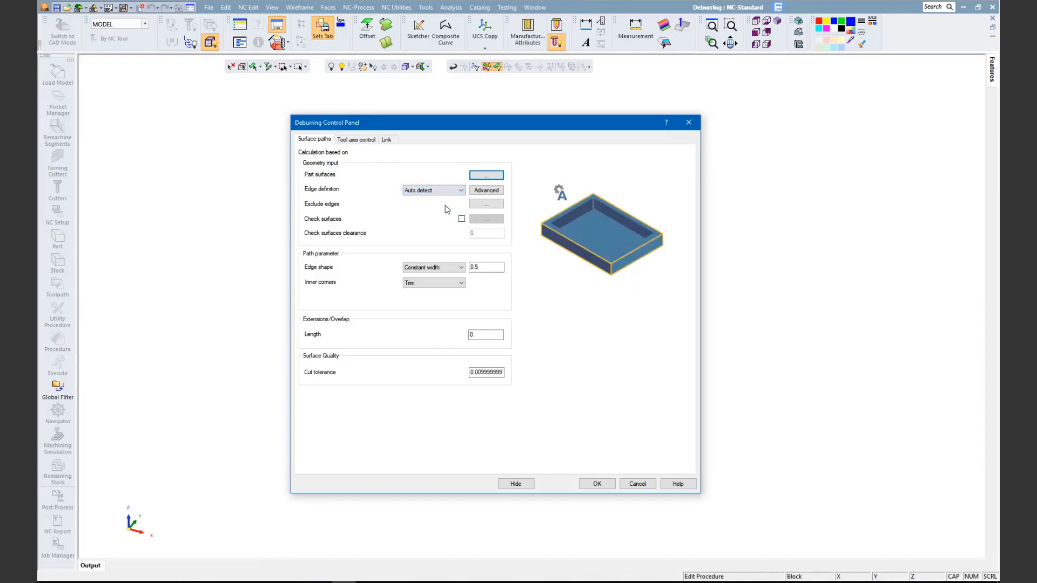
left_click(492, 191)
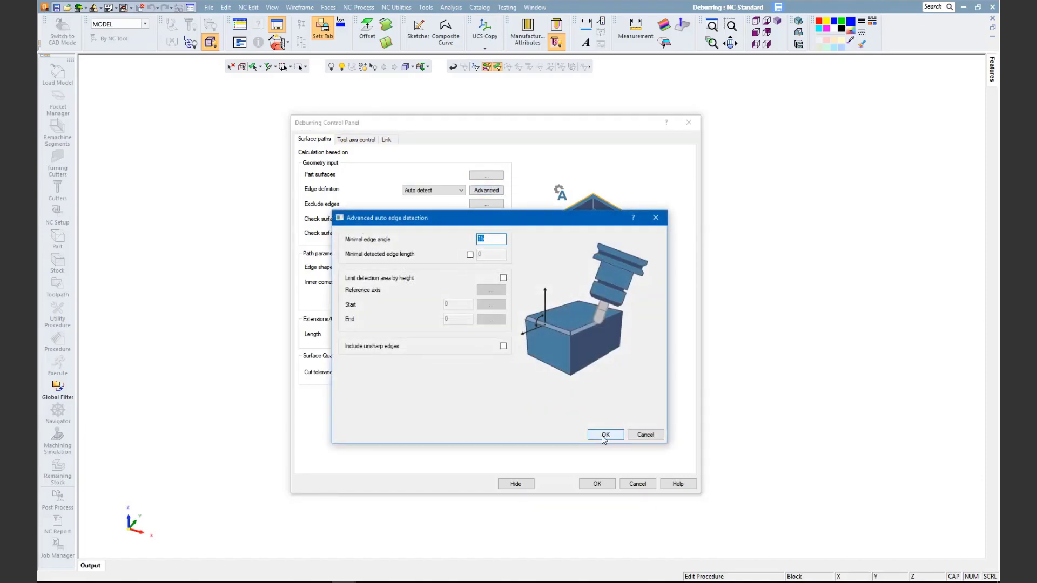
double_click(488, 239)
left_click(470, 255)
double_click(481, 258)
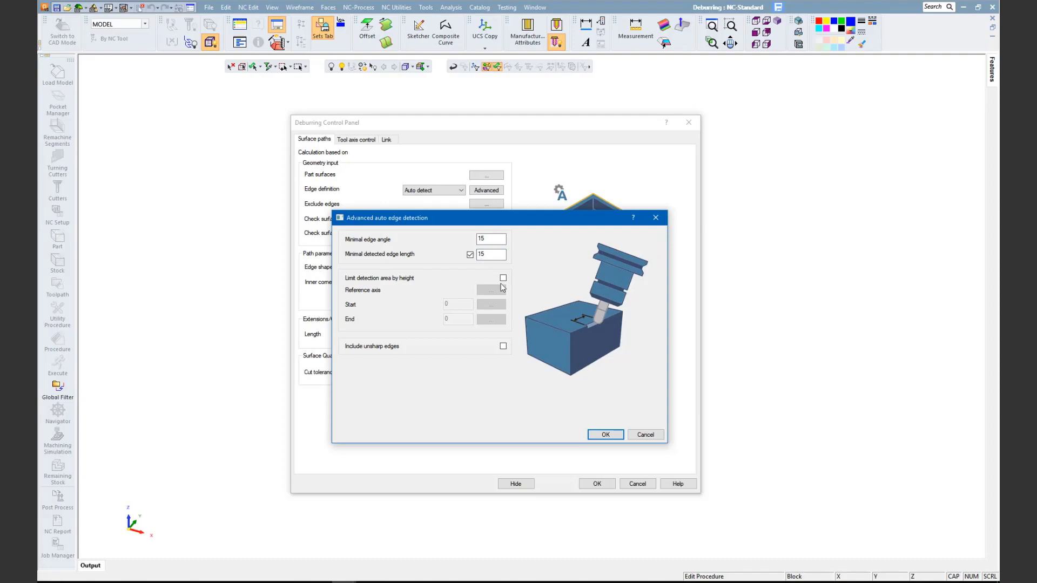
left_click(502, 279)
key("Tab")
key("Tab")
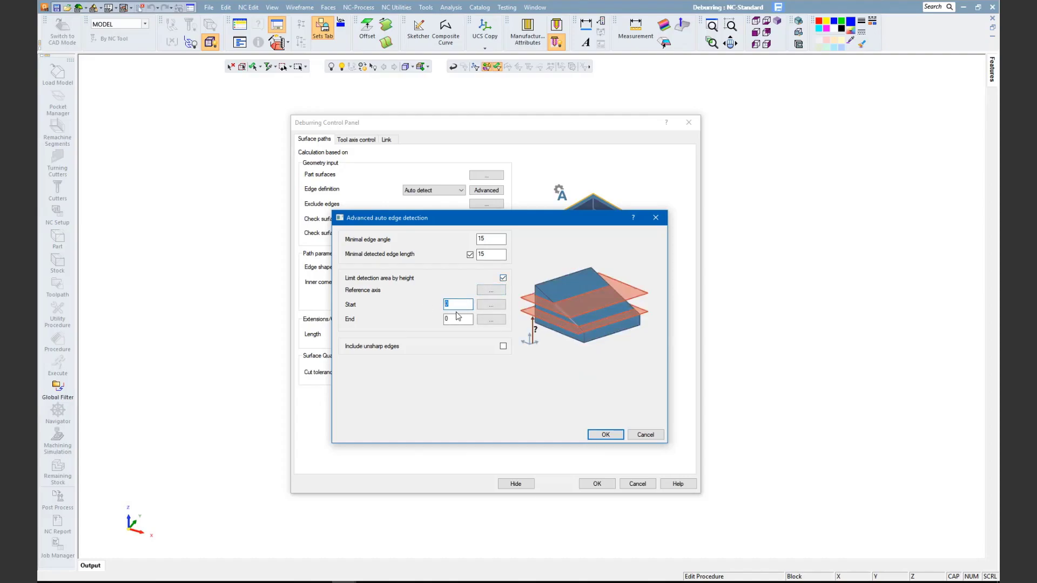
left_click(503, 278)
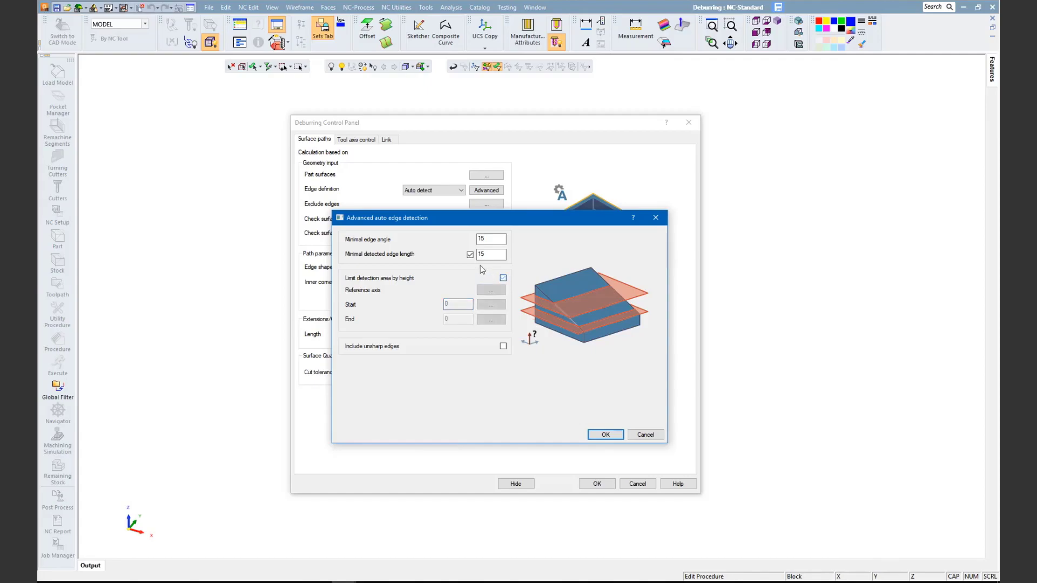
left_click(470, 255)
left_click(635, 437)
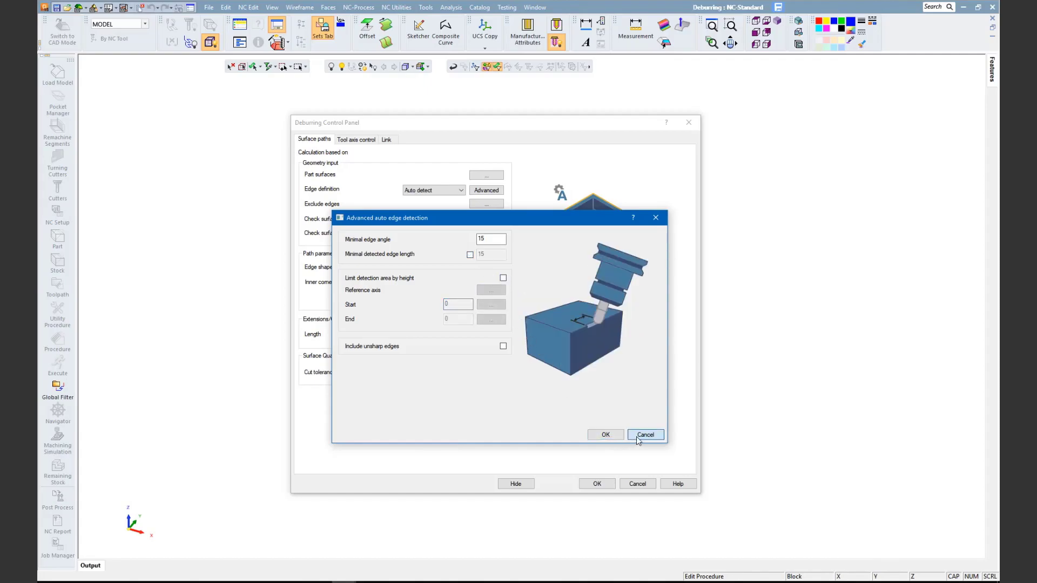
- Exclude the vertical edge between the hexagon's front face and its adjacent right-hand face from deburring
left_click(488, 205)
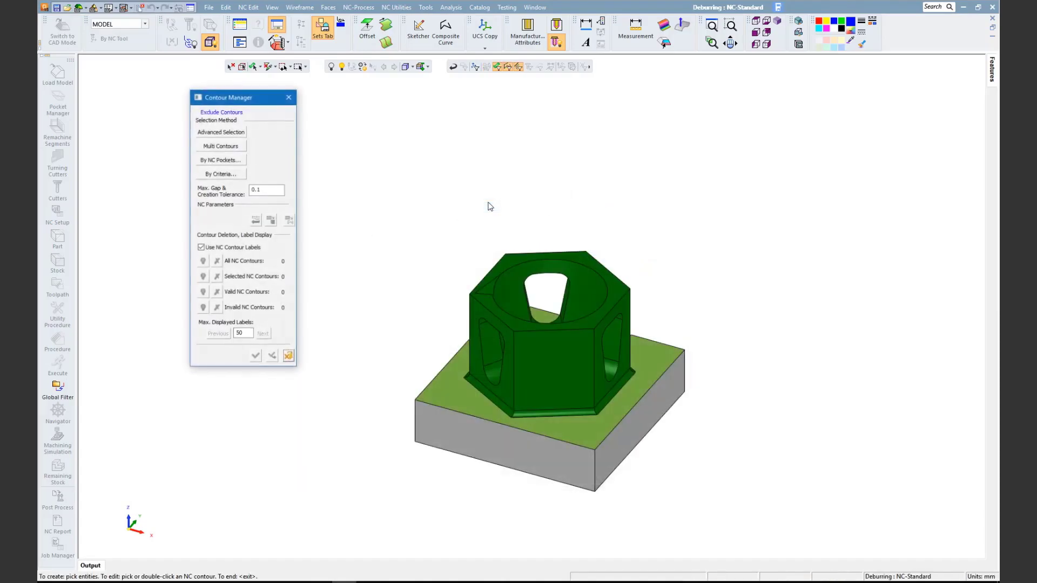
left_click(595, 367)
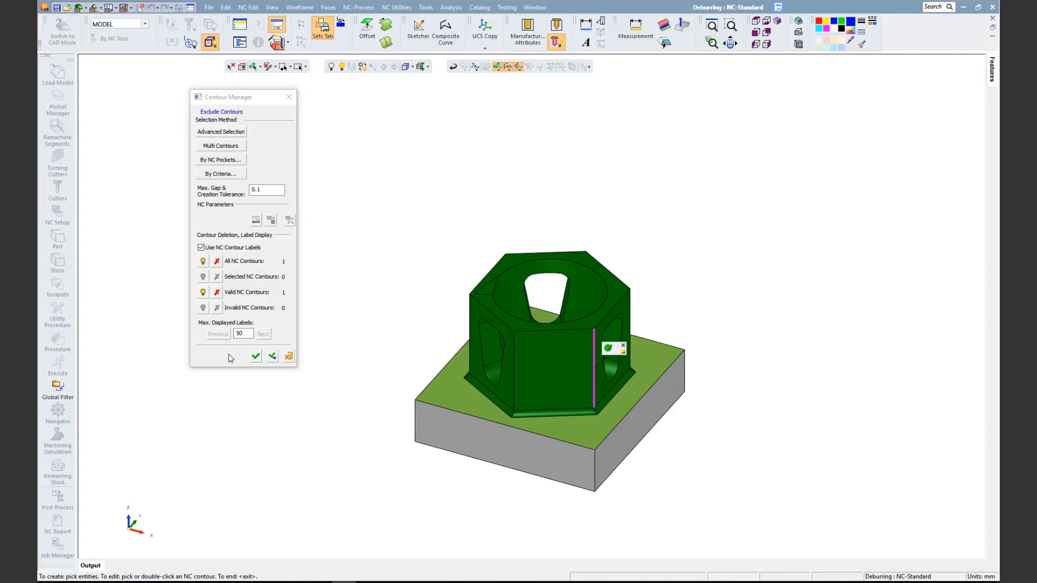
left_click(256, 356)
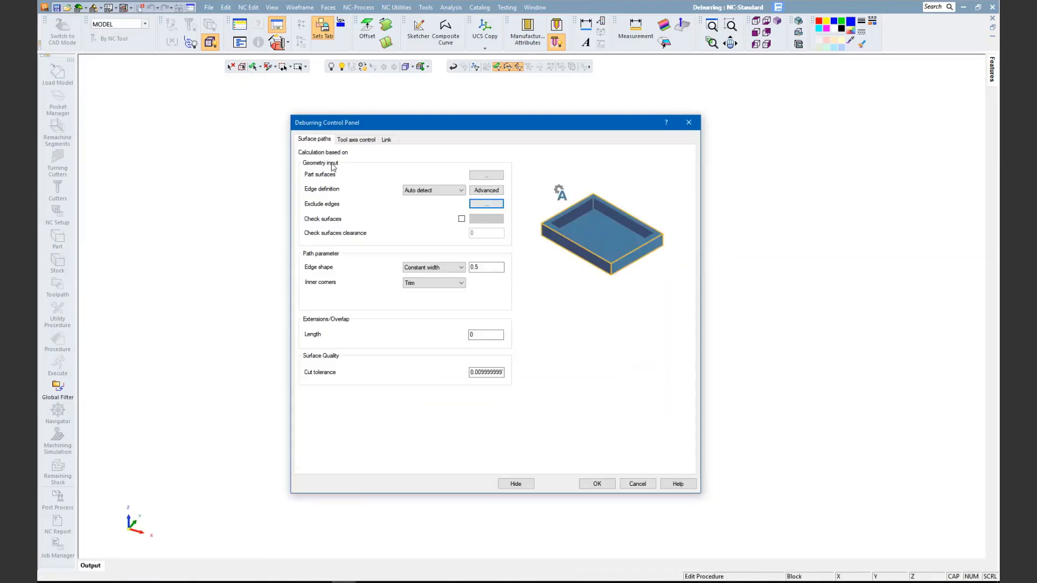
- Enable check surfaces and pick the green top face of the base block as the check surface
left_click(462, 219)
left_click(486, 219)
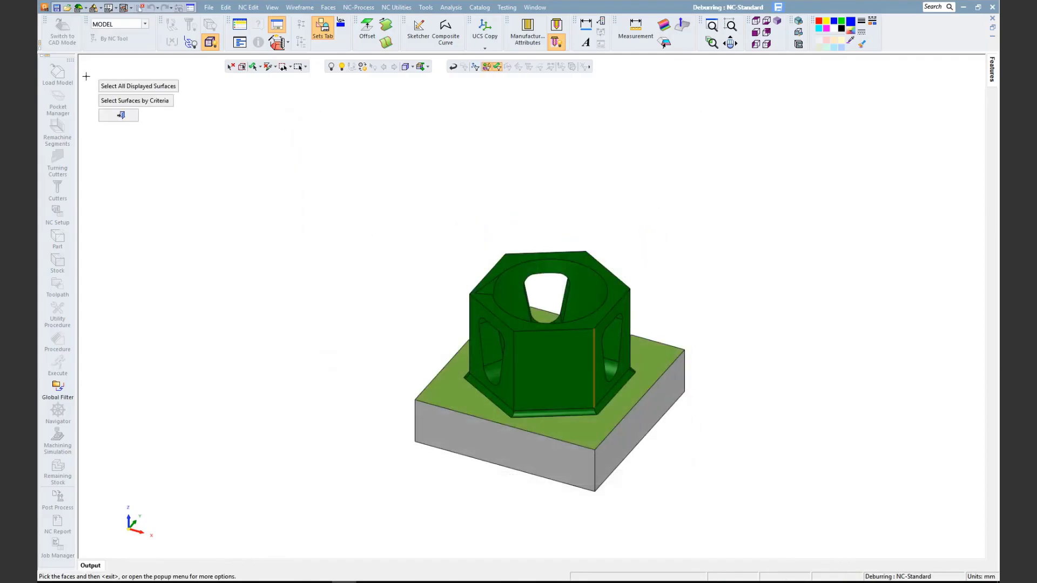
left_click(433, 367)
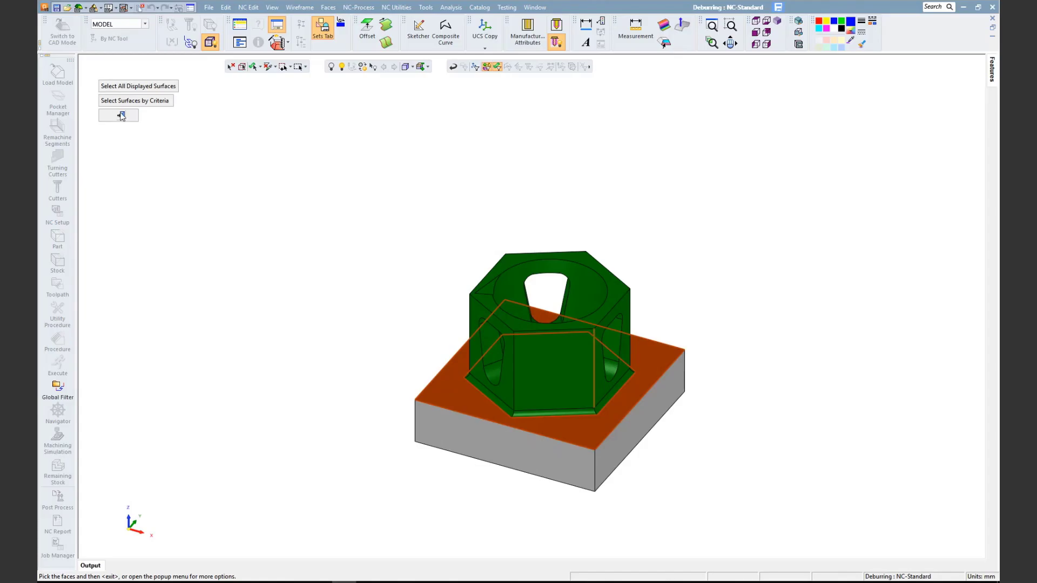
left_click(121, 116)
- Set the check surfaces clearance to 3 and the constant-width edge shape to 1
double_click(467, 233)
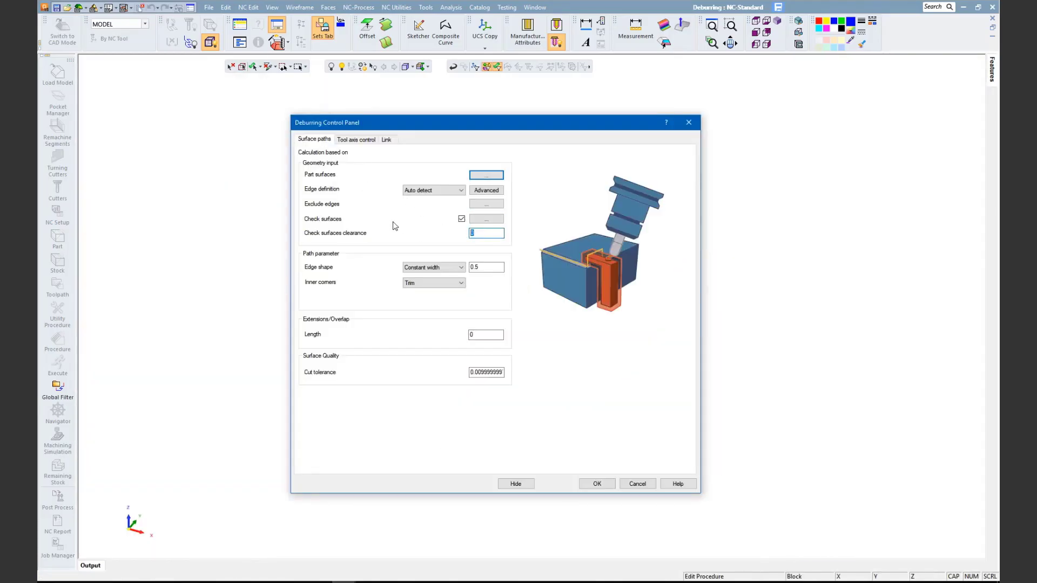
type("3")
key("Tab")
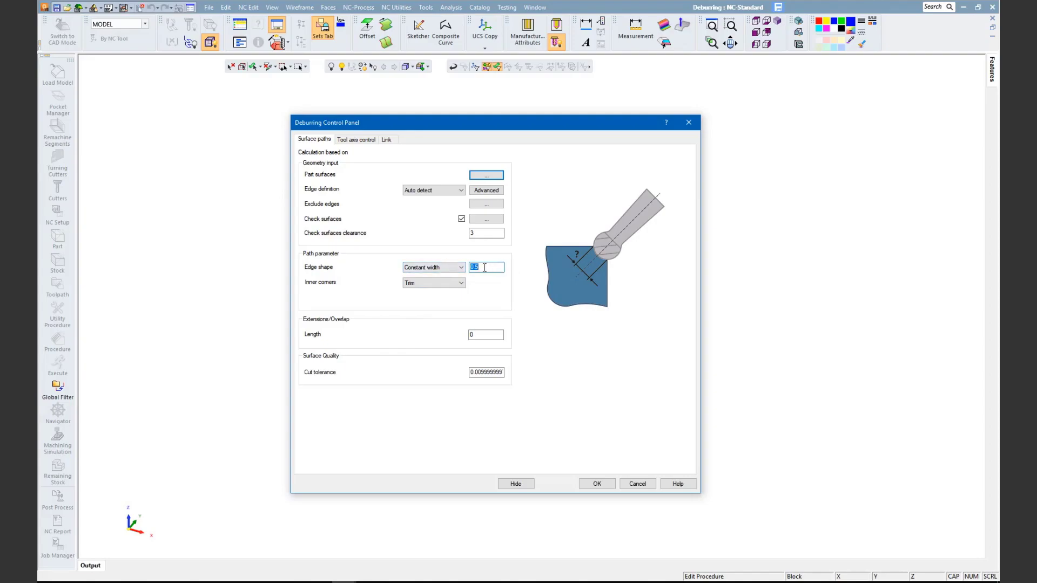
type("0")
key("Tab")
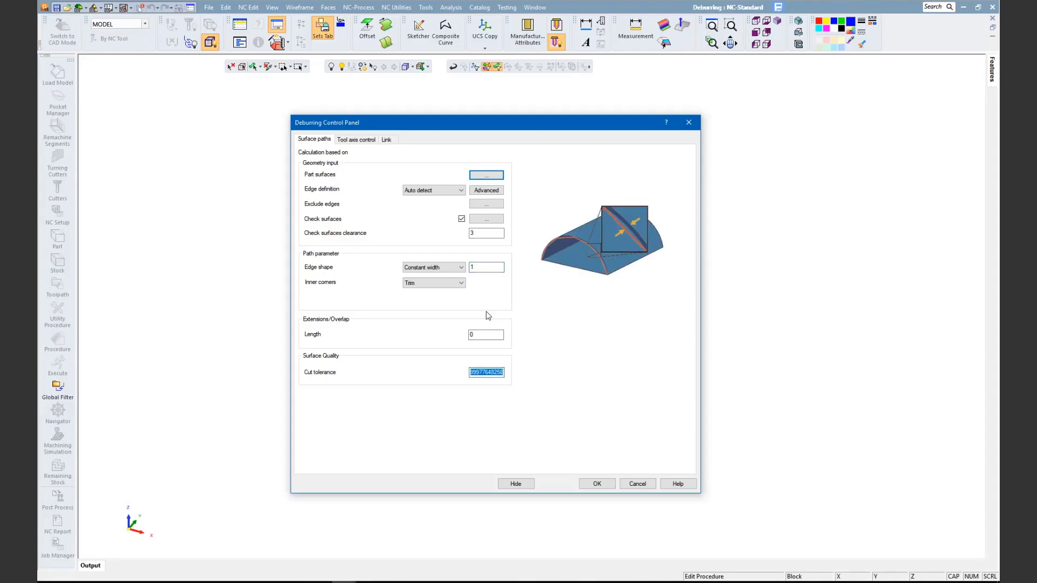
- Set the tilting strategy to Normal to contour with 5 axis (simultaneous) machining, and calculate the deburring procedure
left_click(361, 143)
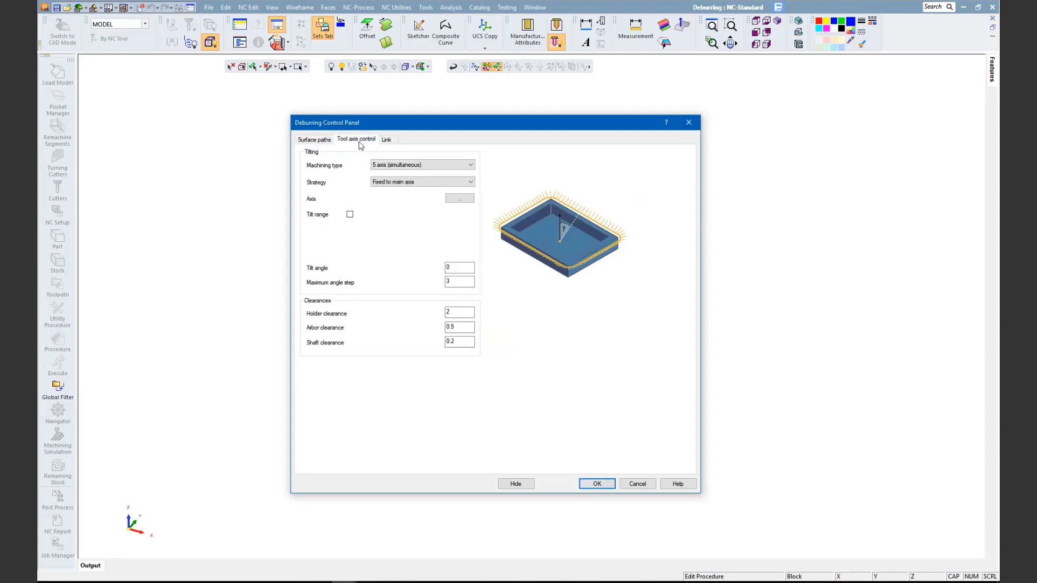
left_click(401, 183)
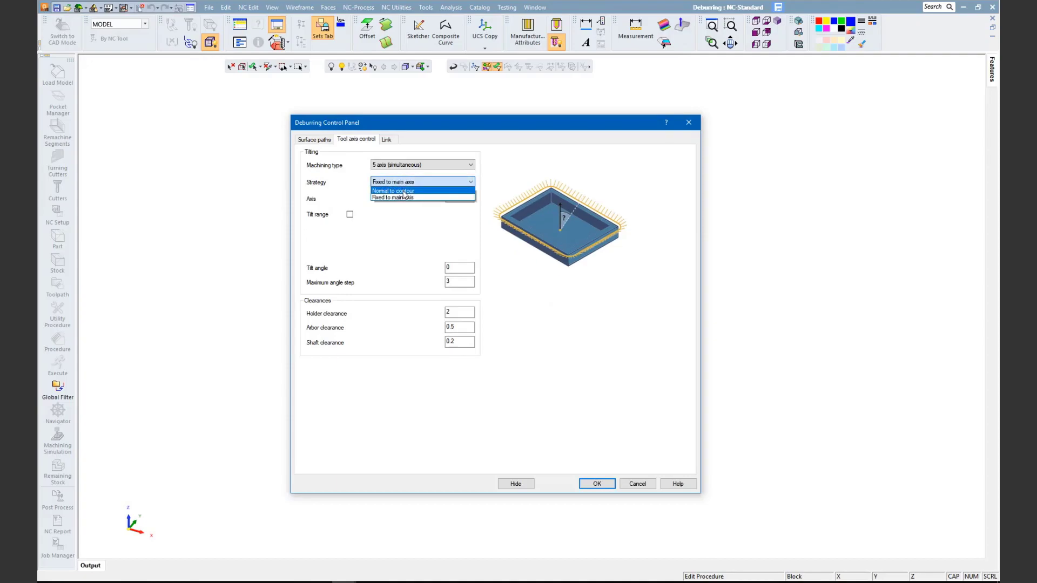
left_click(404, 193)
left_click(470, 165)
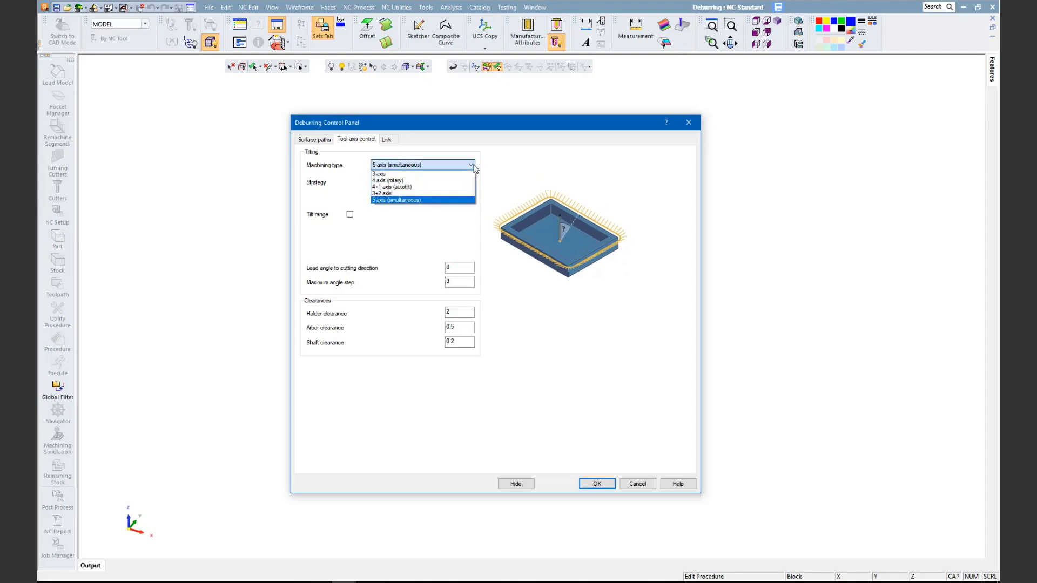
left_click(421, 201)
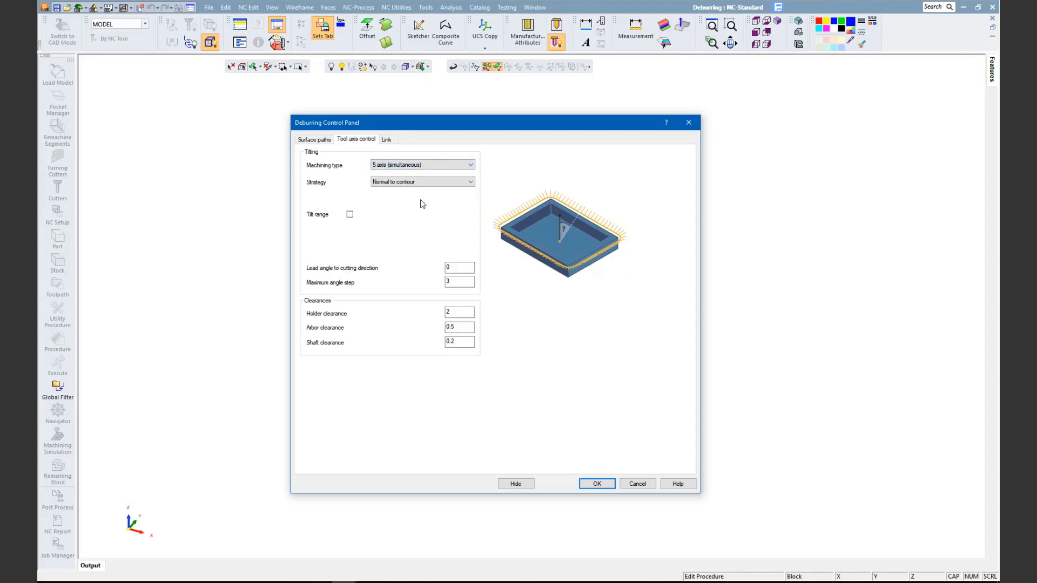
left_click(596, 484)
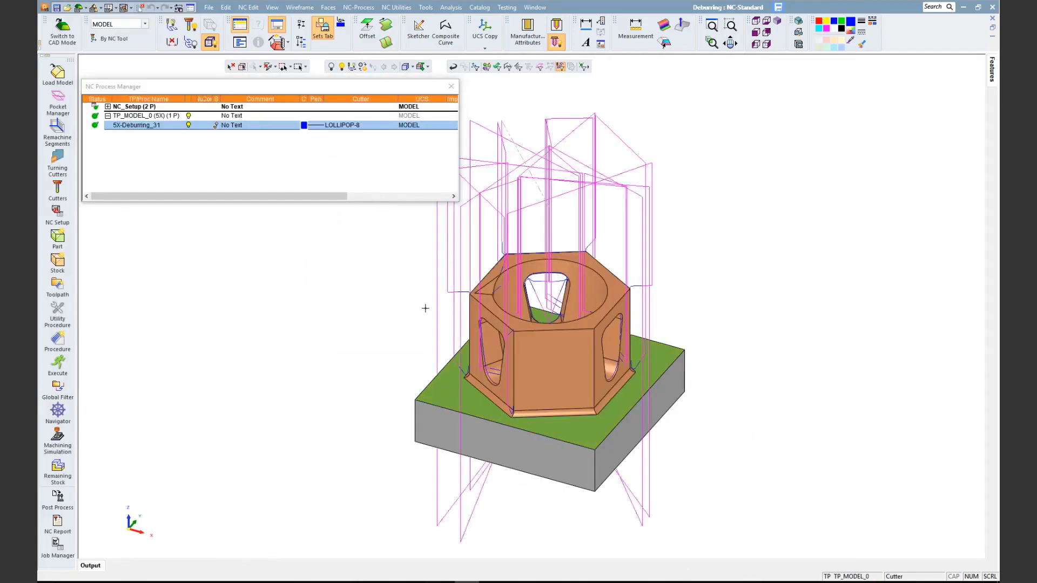
- Give the deburring toolpath a thicker line and display the model as transparent
left_click(316, 125)
left_click(339, 151)
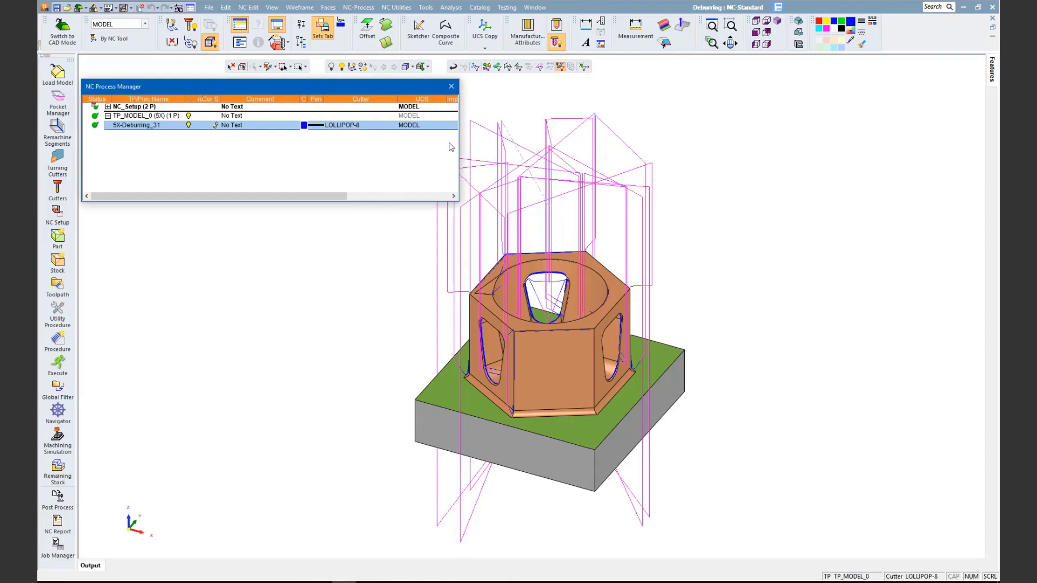
left_click(409, 68)
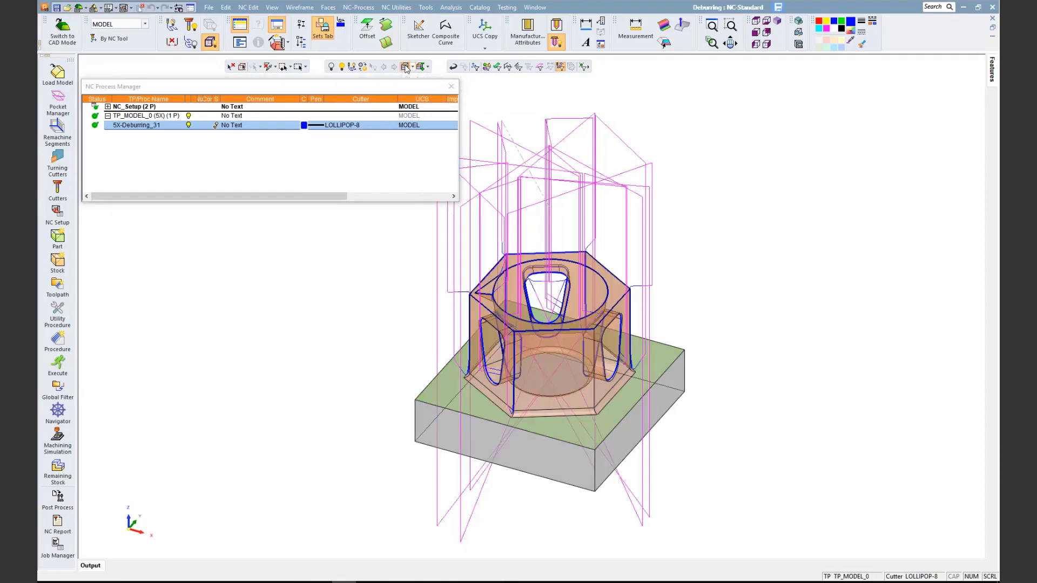
middle_click_drag(570, 371, 629, 362)
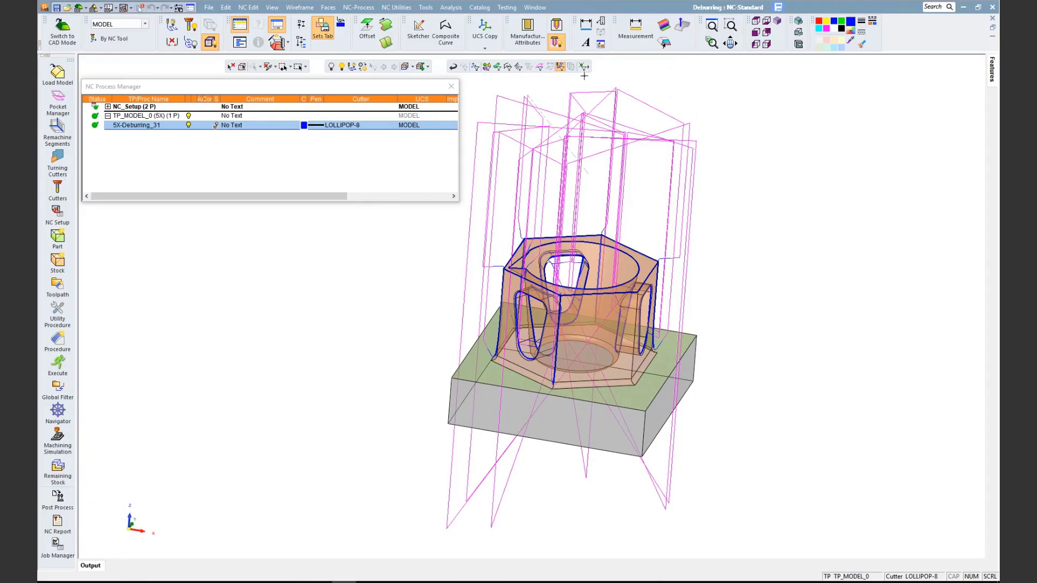
- Use the Navigator to examine the tool's position and tilt near the fillet, on the top edge, a vertical edge and a window edge
left_click(757, 33)
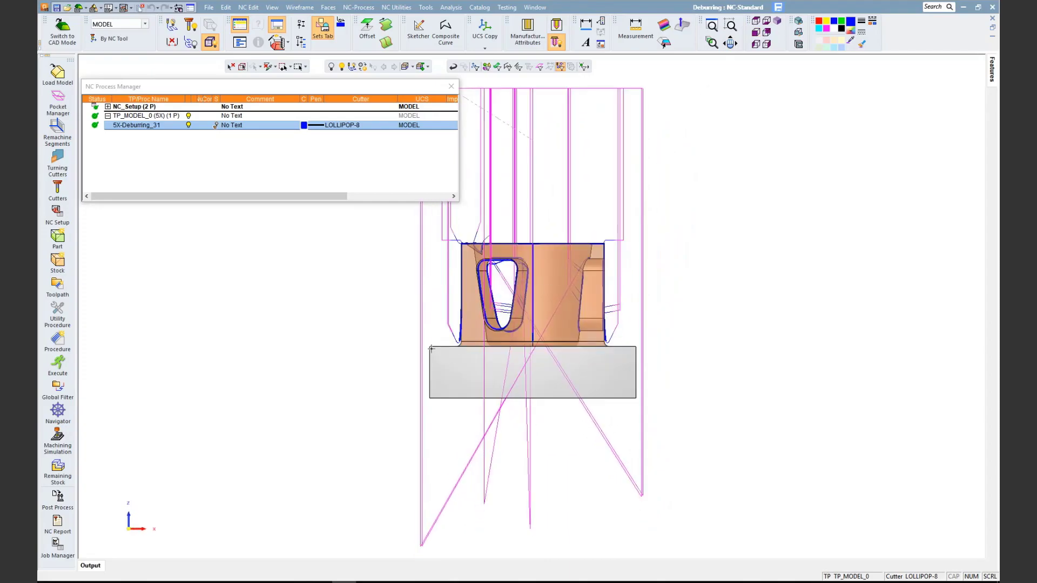
scroll(462, 321, "up", 3)
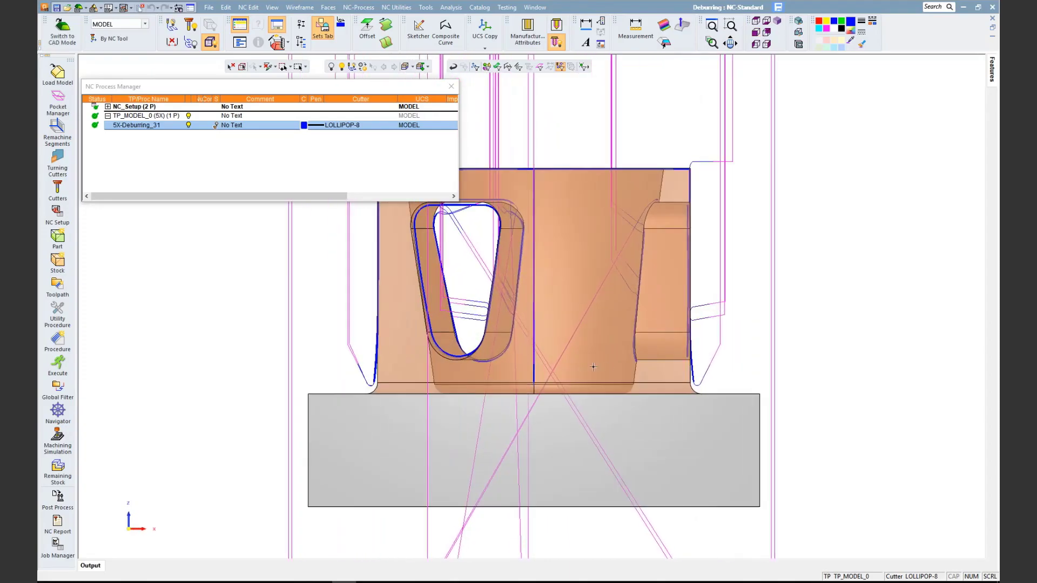
left_click(58, 414)
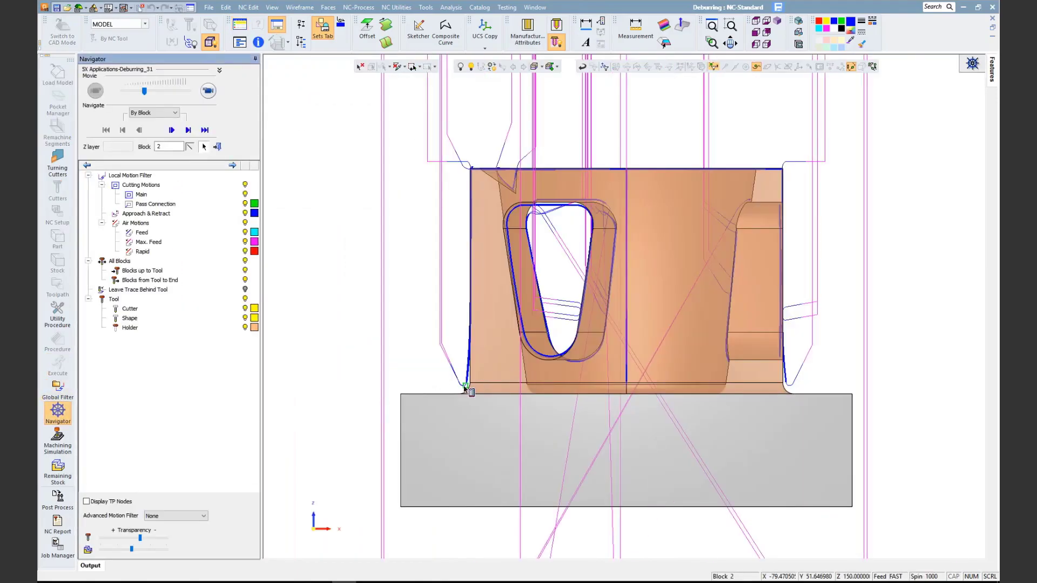
left_click(463, 386)
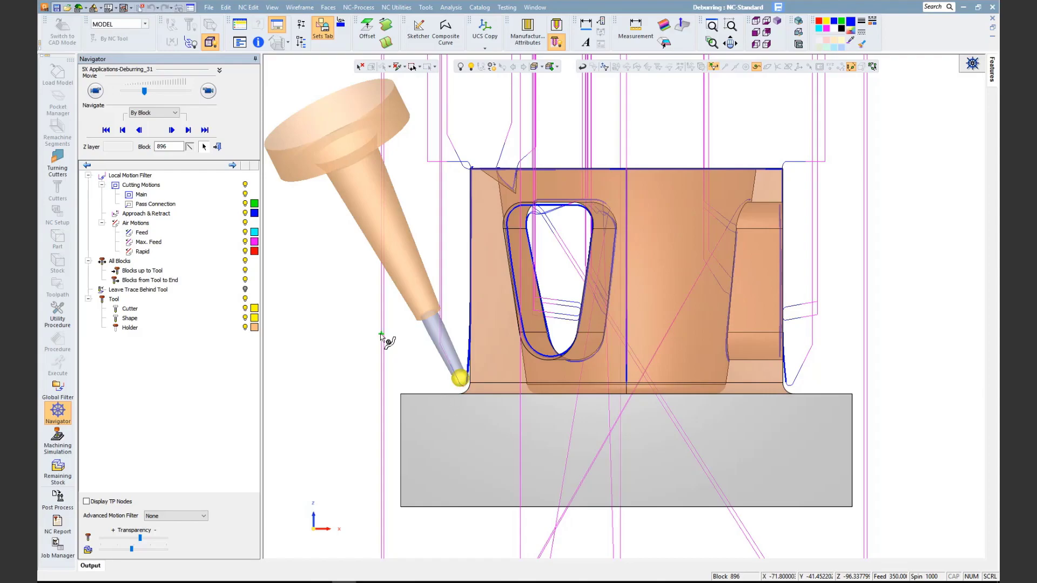
left_click(770, 170)
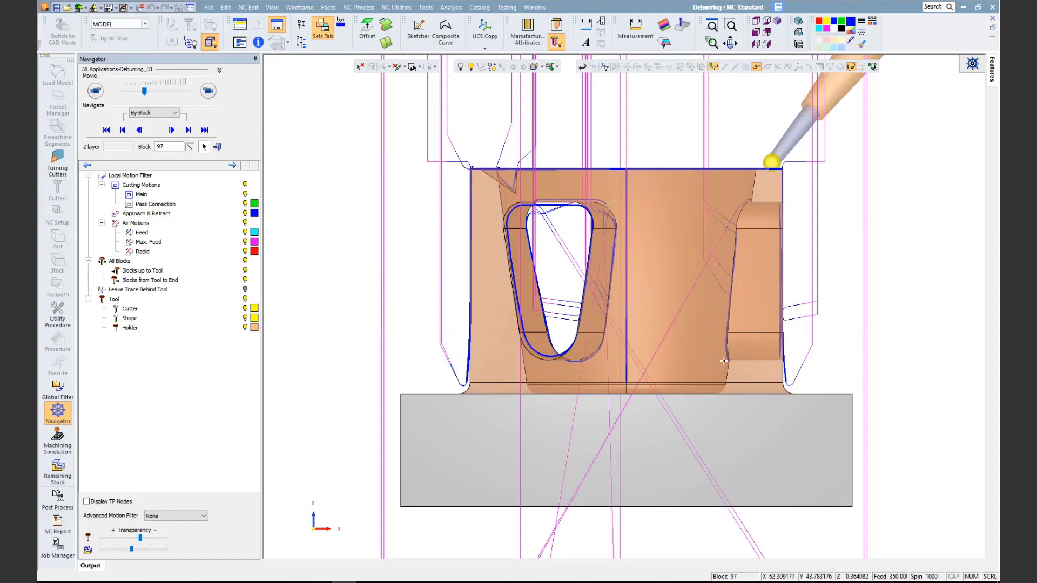
middle_click_drag(736, 347, 687, 362)
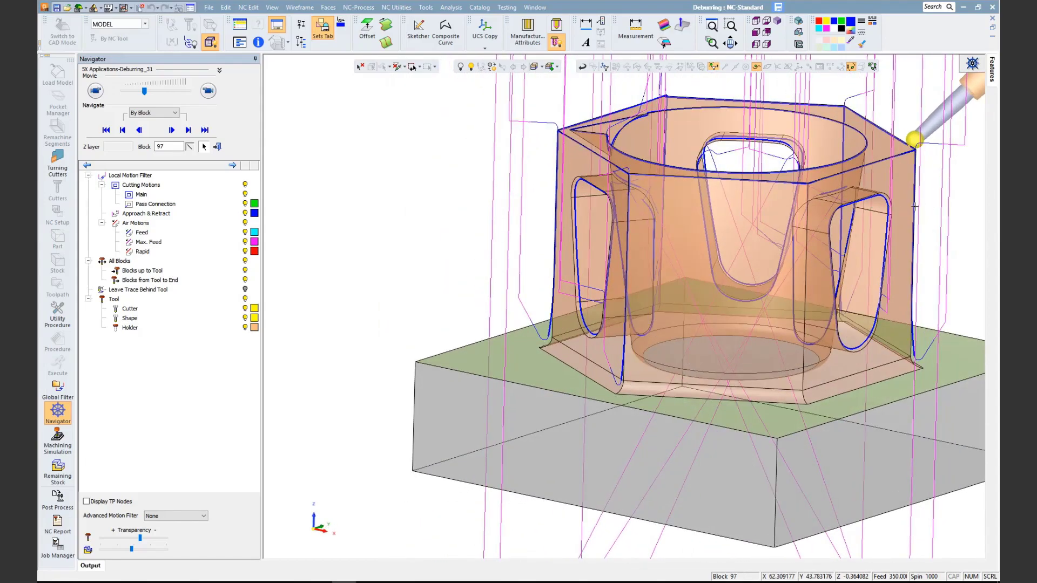
left_click(913, 208)
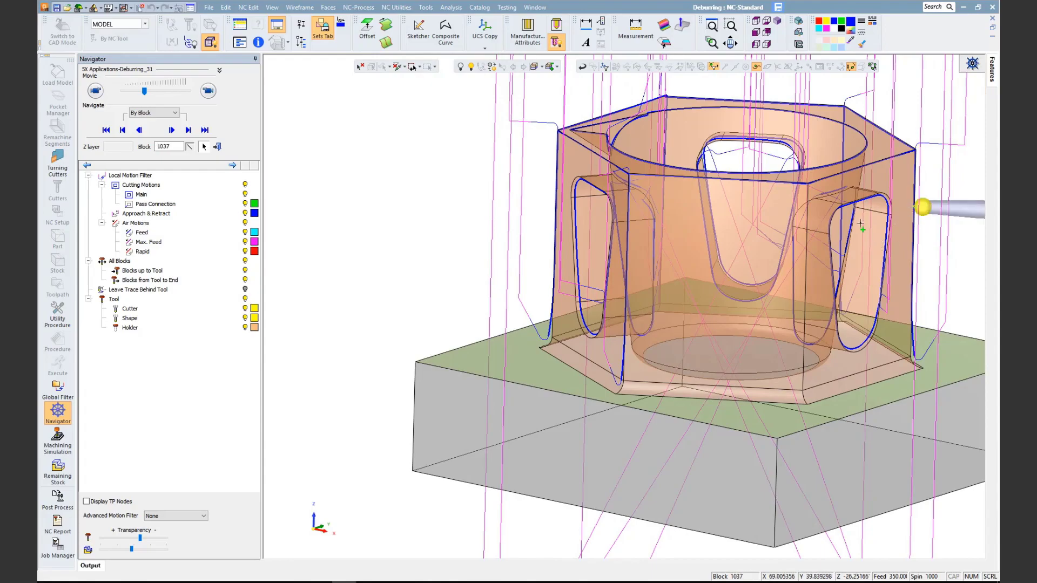
left_click(860, 201)
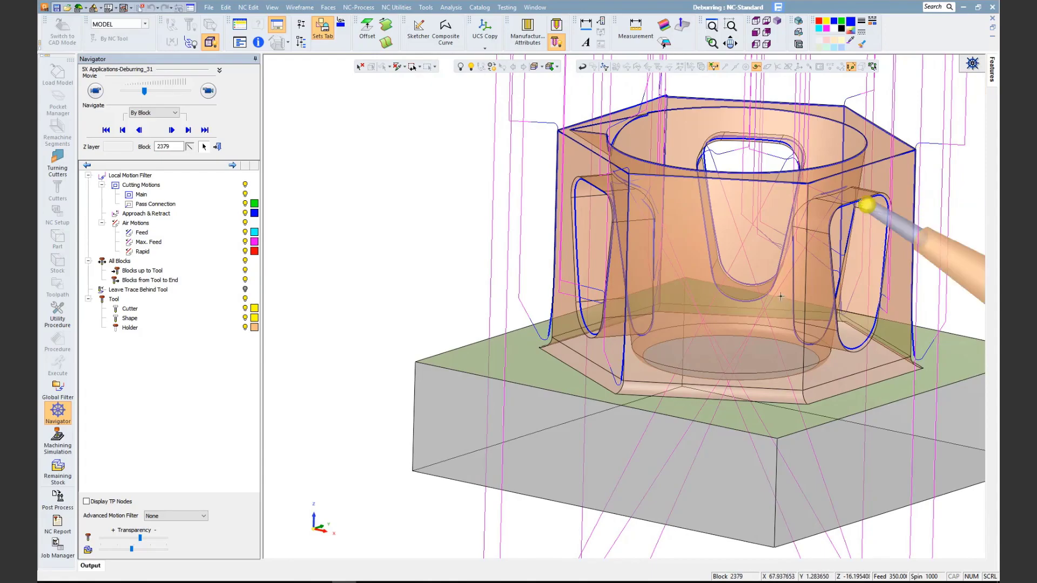
- Examine the tool's tilt on the rear window's upper edge in the Navigator, close it, and restore the isometric view
middle_click_drag(783, 300, 778, 326)
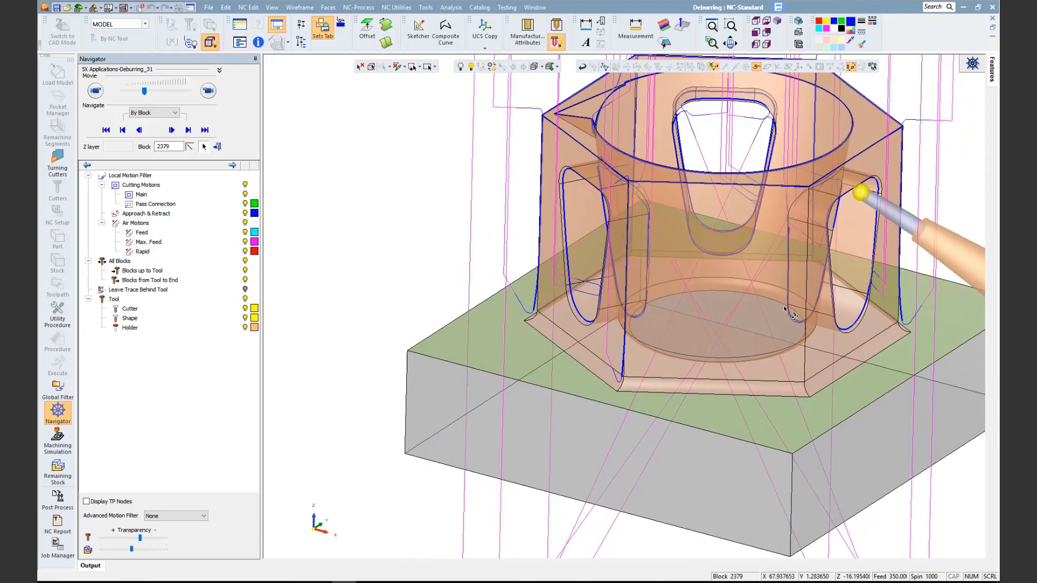
left_click(742, 103)
middle_click_drag(742, 105, 671, 259)
scroll(626, 294, "down", 3)
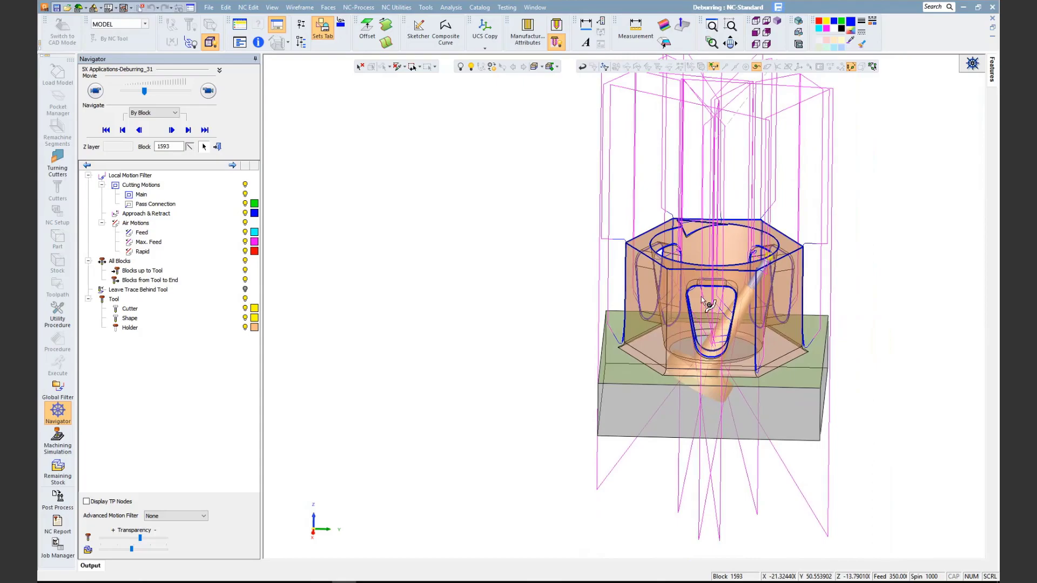
left_click(219, 147)
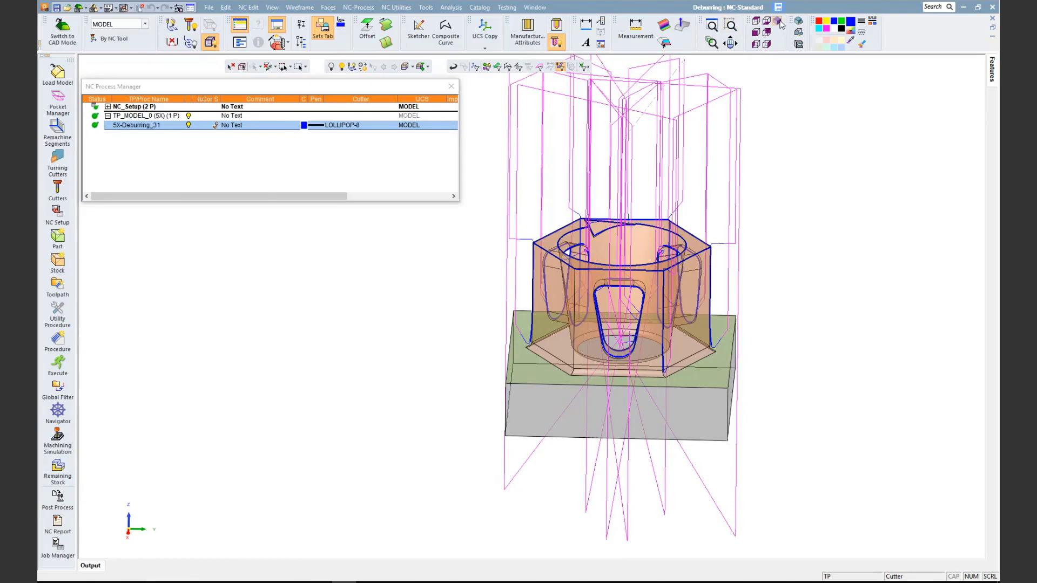
left_click(756, 43)
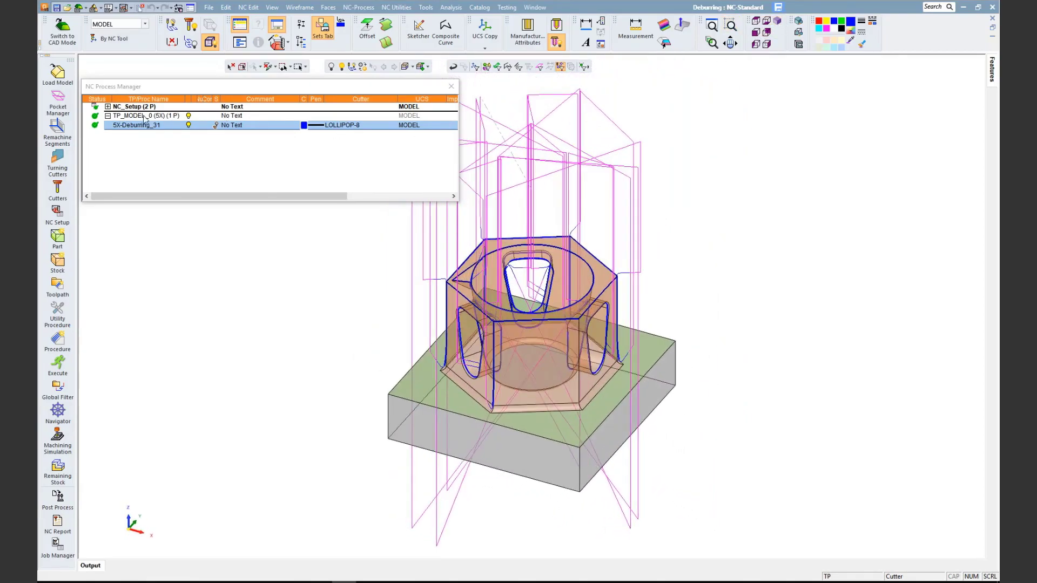
- Open the deburring procedure for editing and bring up its tool axis control settings
left_click(137, 126)
double_click(136, 126)
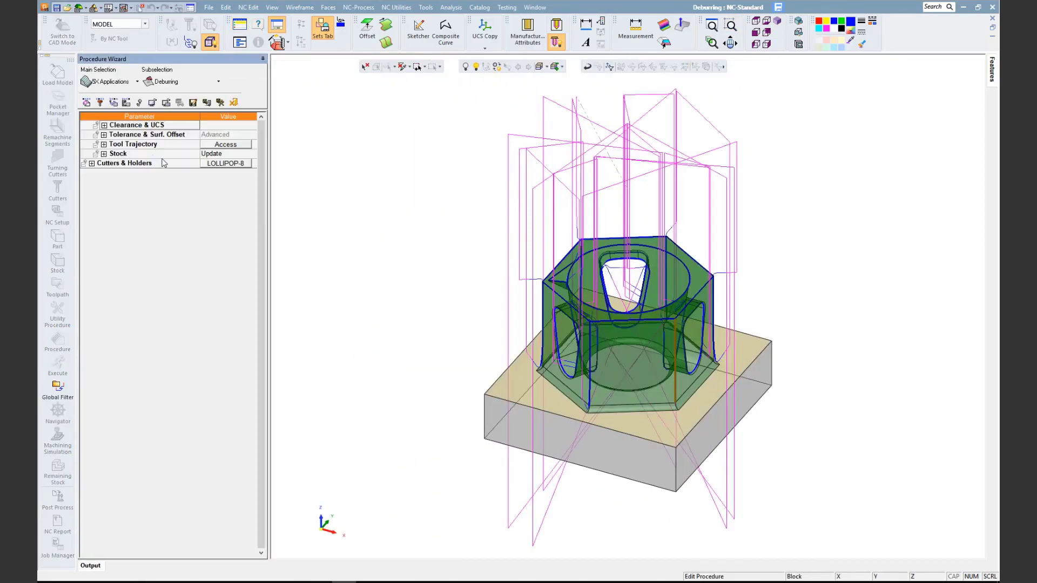
left_click(224, 145)
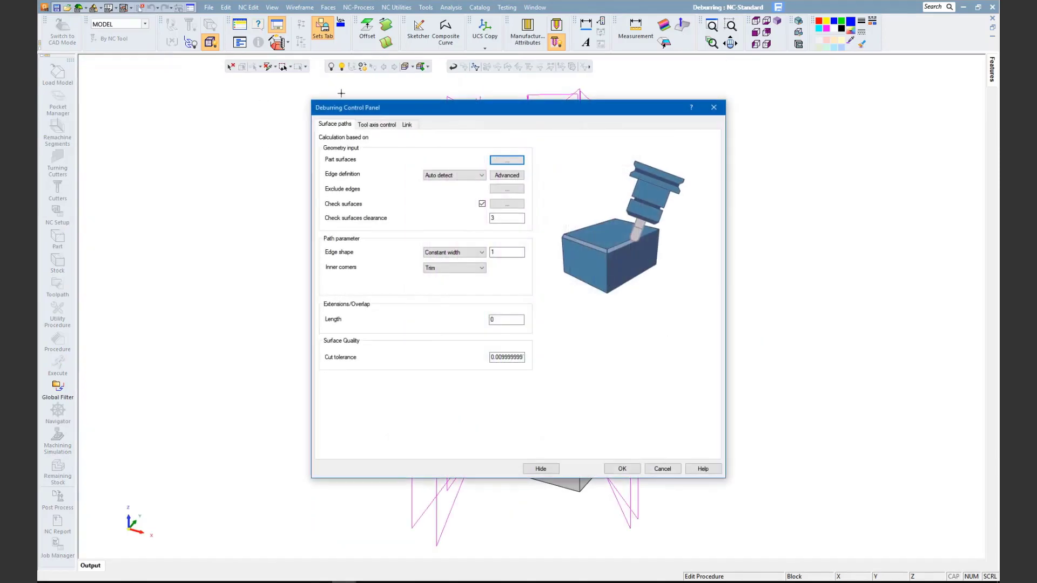
left_click(383, 124)
- Try limiting the tilt range to a minimum of 0 and a maximum of 45, then turn the limit off
left_click(371, 199)
double_click(473, 216)
type("45")
key("Tab")
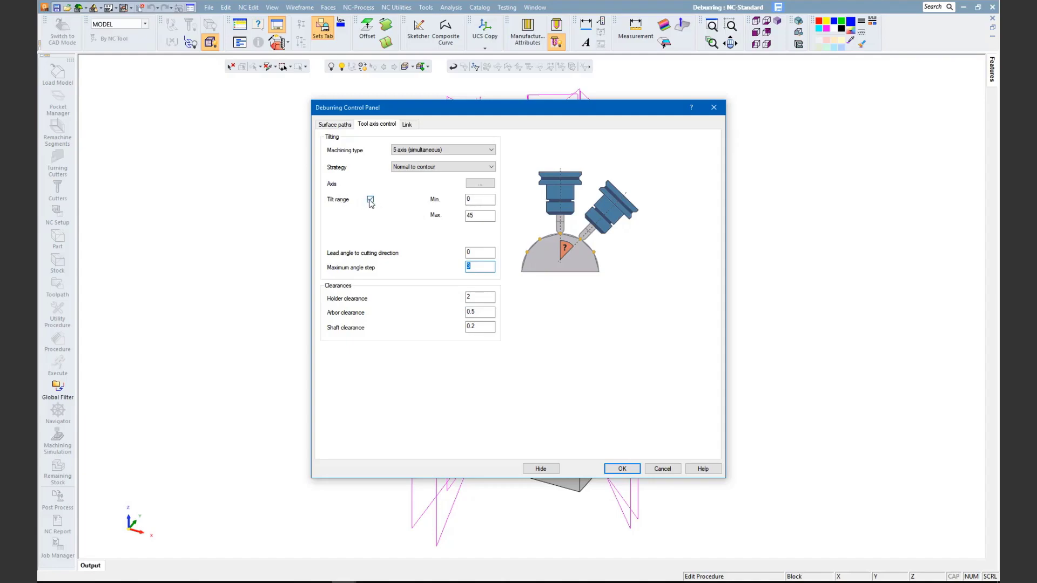
left_click(479, 214)
left_click(477, 201)
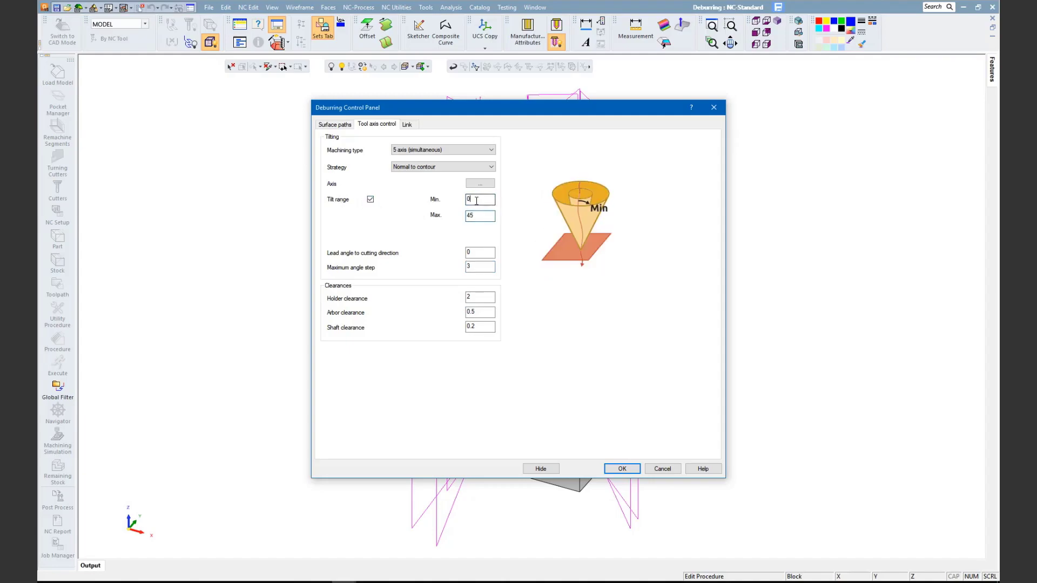
left_click(478, 214)
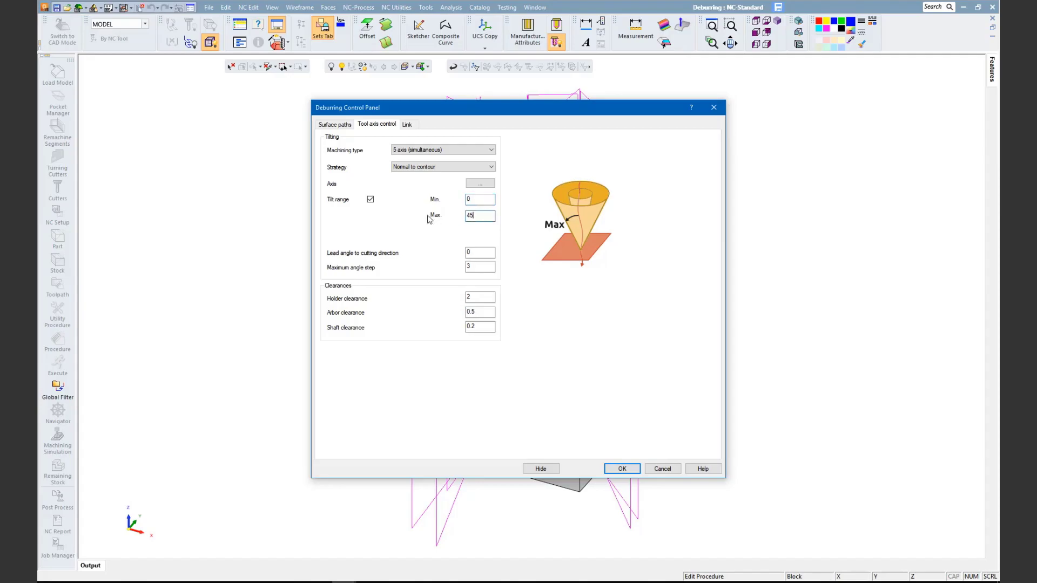
left_click(371, 200)
- Set the tilting strategy to Fixed to main axis and define the axis by start and end points with end Z 100
left_click(424, 167)
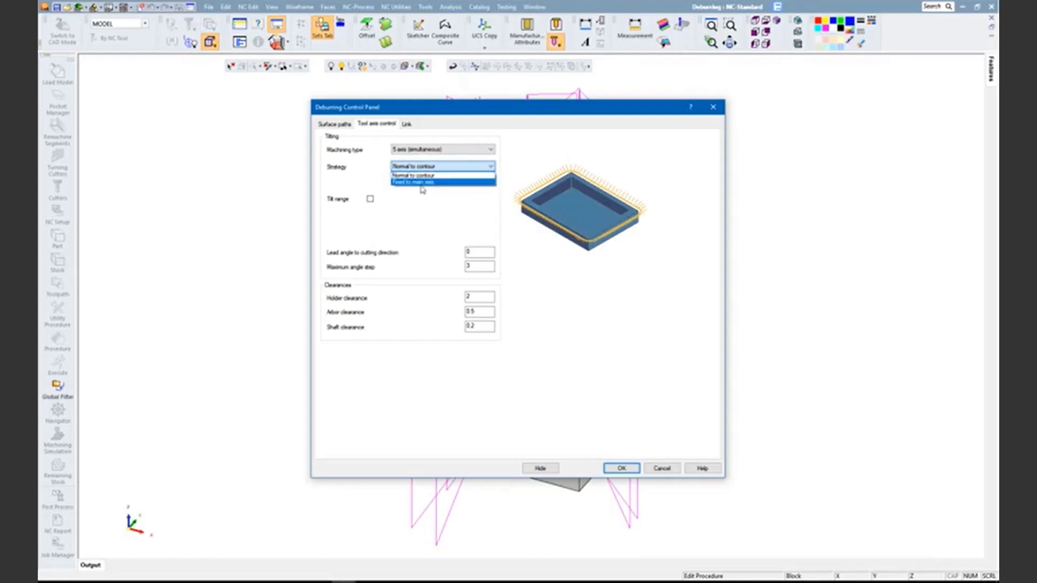
left_click(423, 183)
left_click(479, 185)
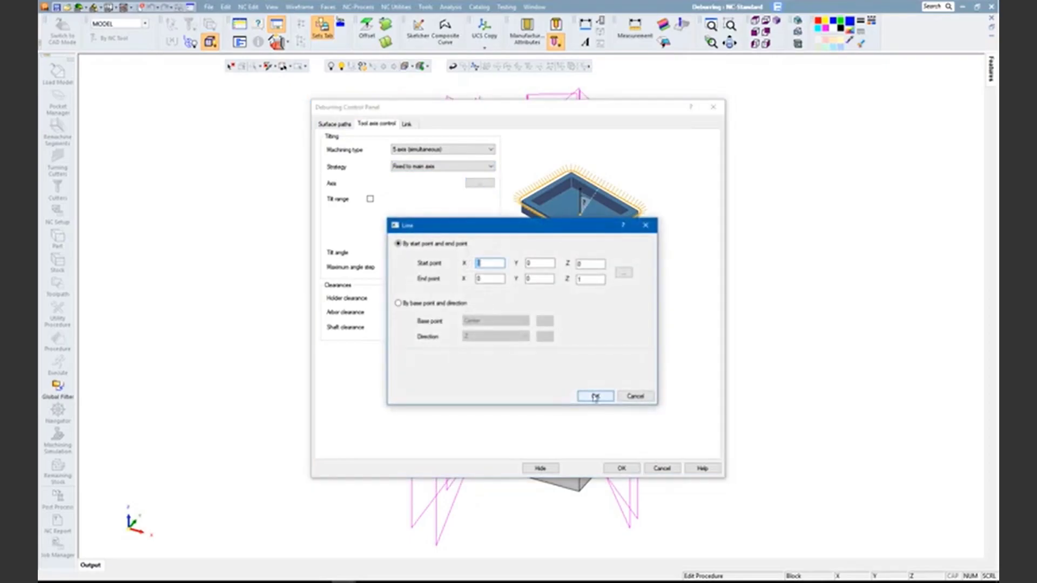
left_click_drag(502, 230, 485, 244)
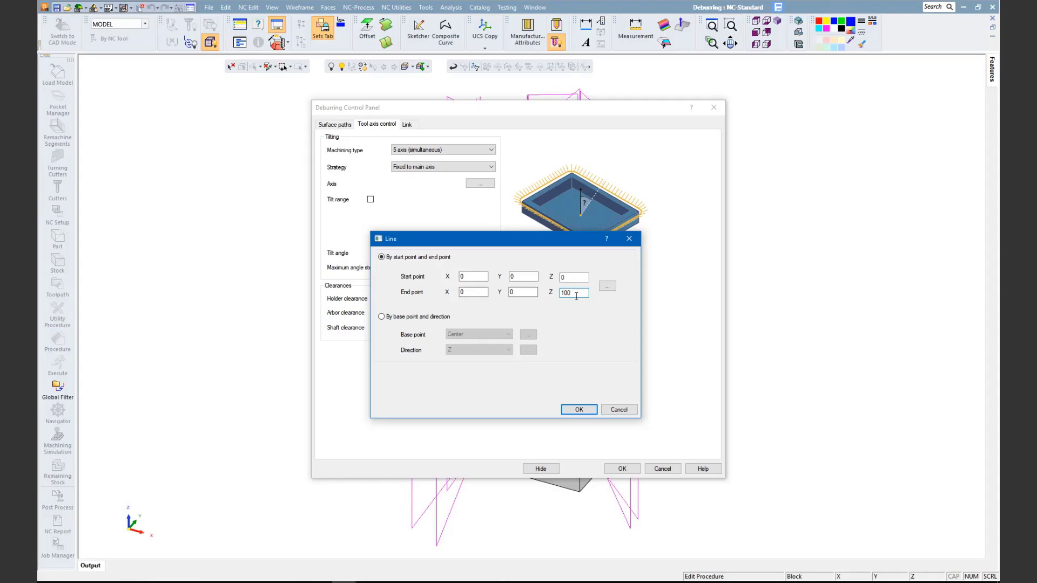
- Redefine the main axis by base point and direction using Center and Z, and recalculate the deburring procedure
left_click(382, 318)
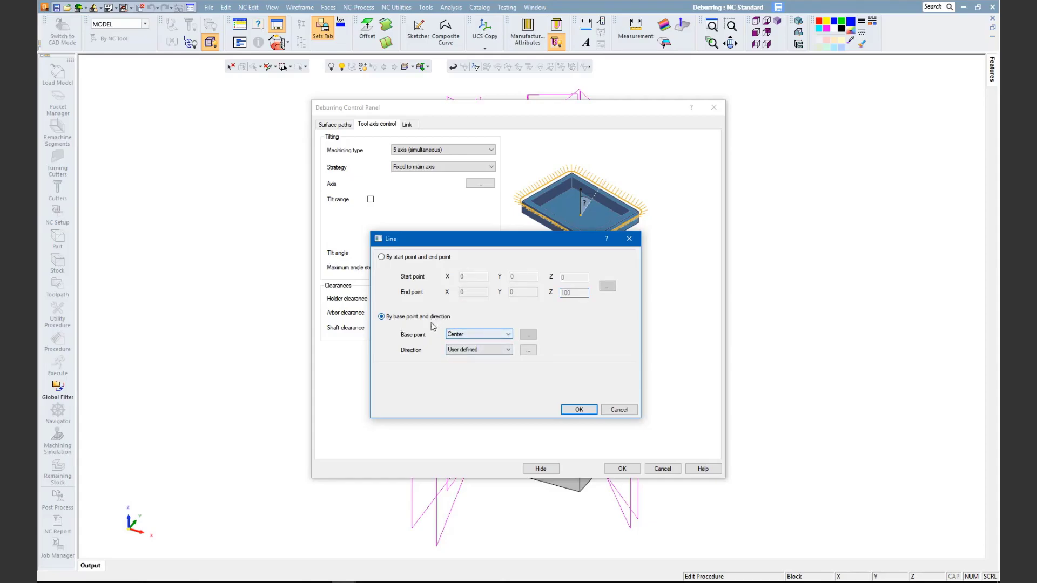
left_click(508, 351)
left_click(484, 378)
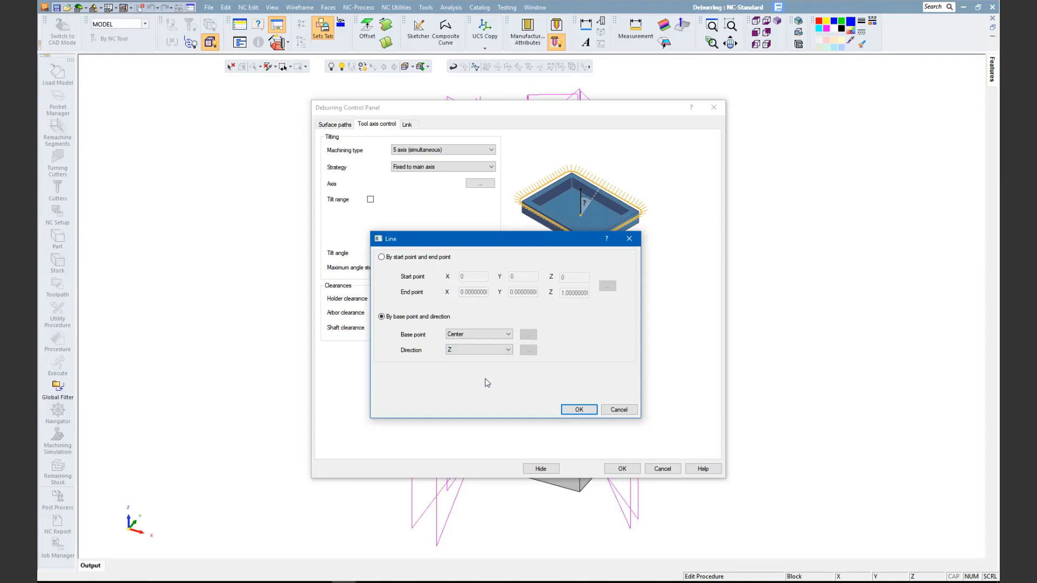
left_click(577, 408)
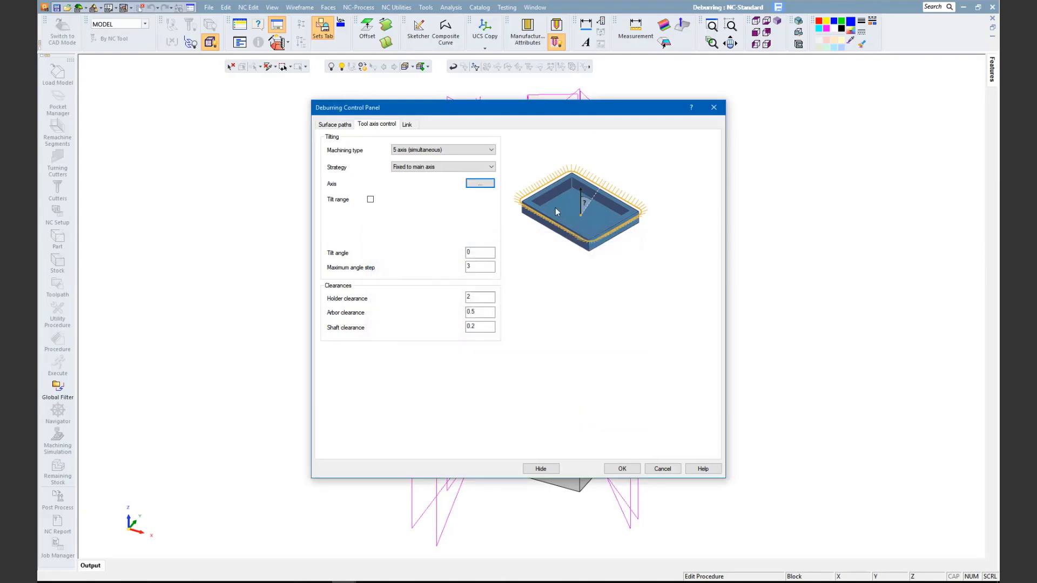
left_click(622, 469)
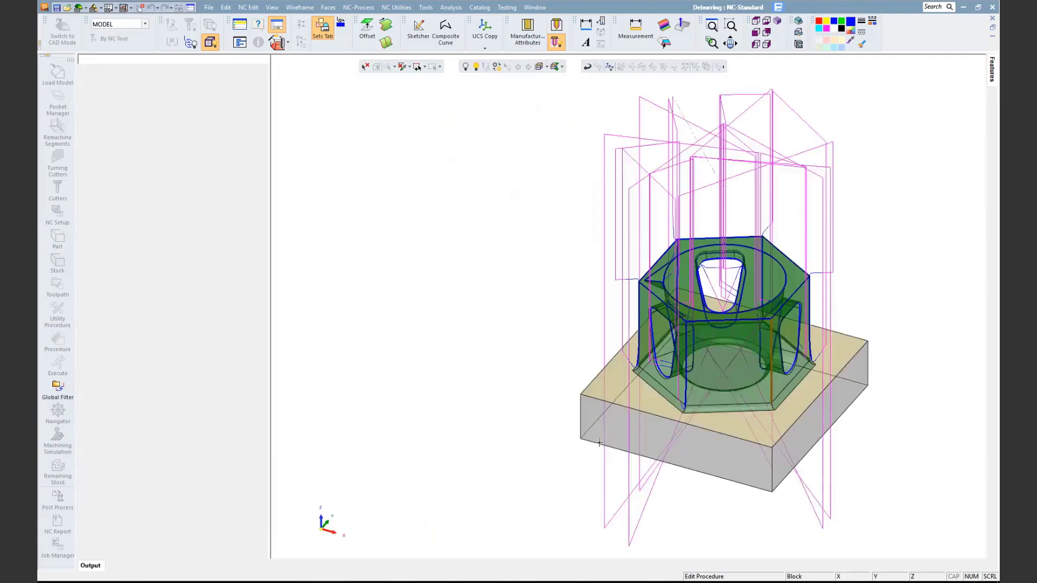
left_click(220, 103)
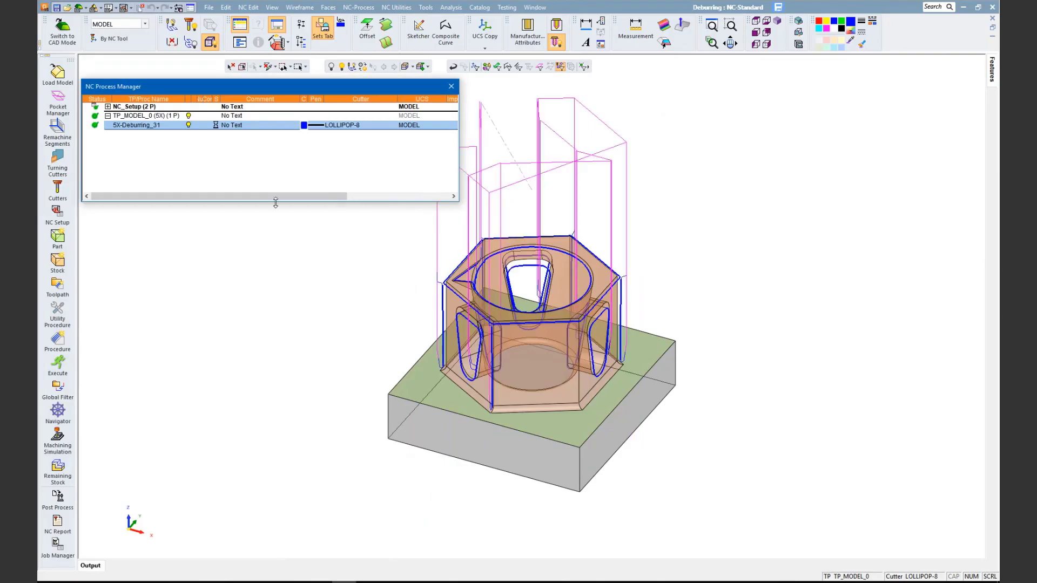
- Examine the tool's tilt on the rear window's edge in the Navigator, and close the Navigator
left_click(56, 412)
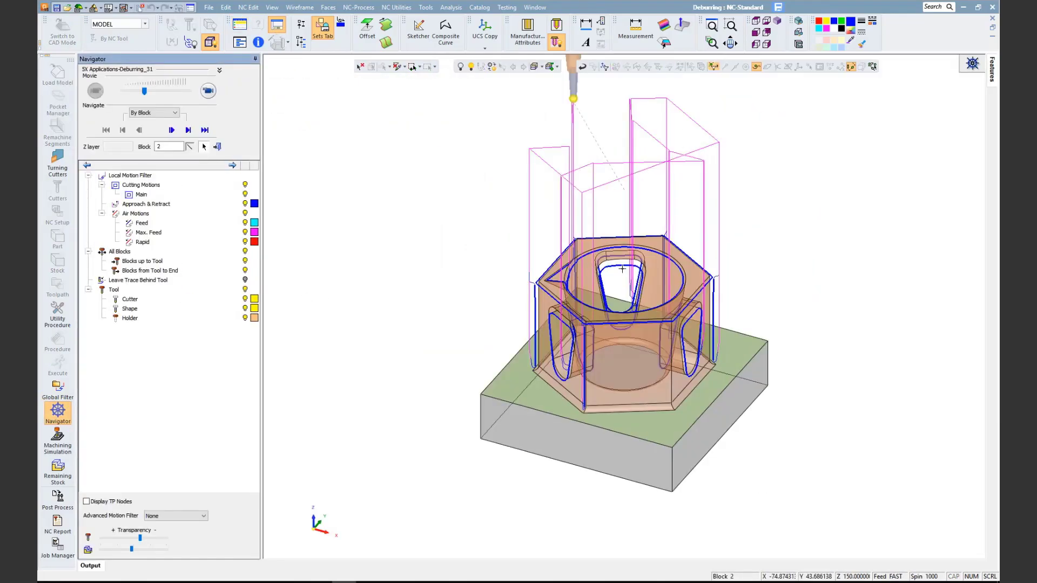
left_click(621, 267)
middle_click_drag(645, 302, 534, 330)
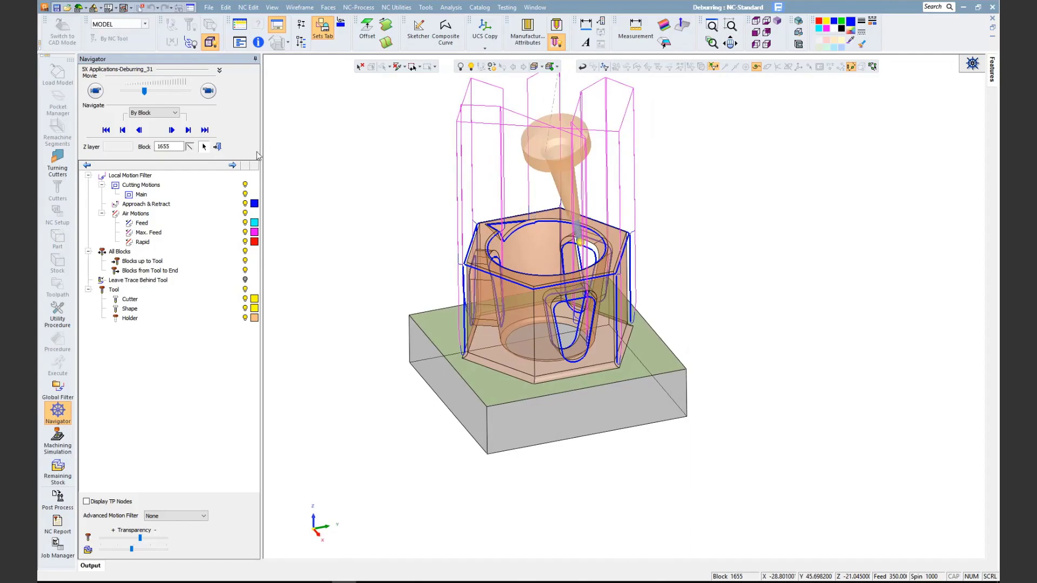
left_click(220, 152)
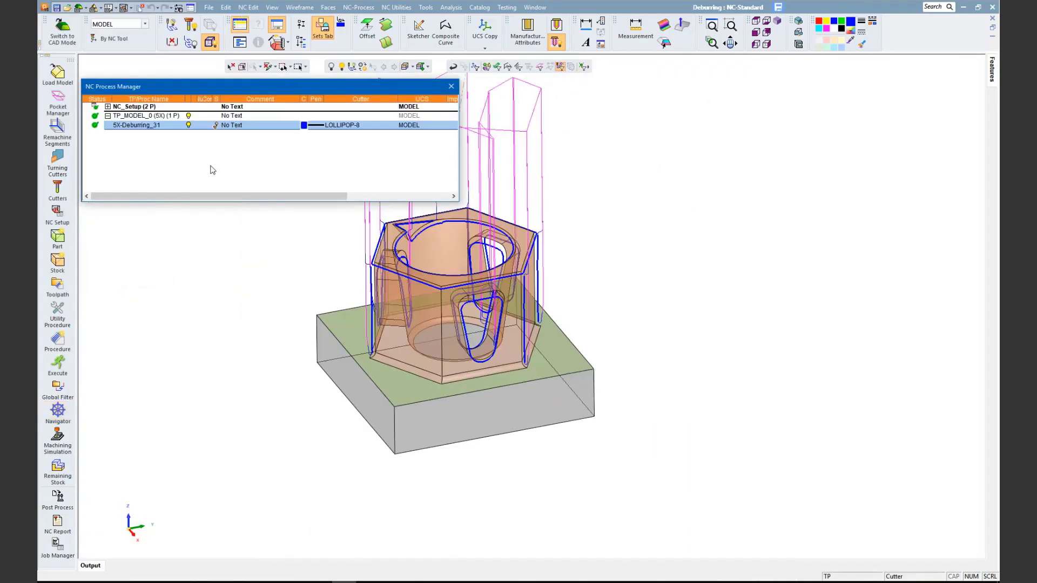
- Launch an accurate machining simulation of the deburring procedure with material removal on and the check against the part off
left_click(57, 437)
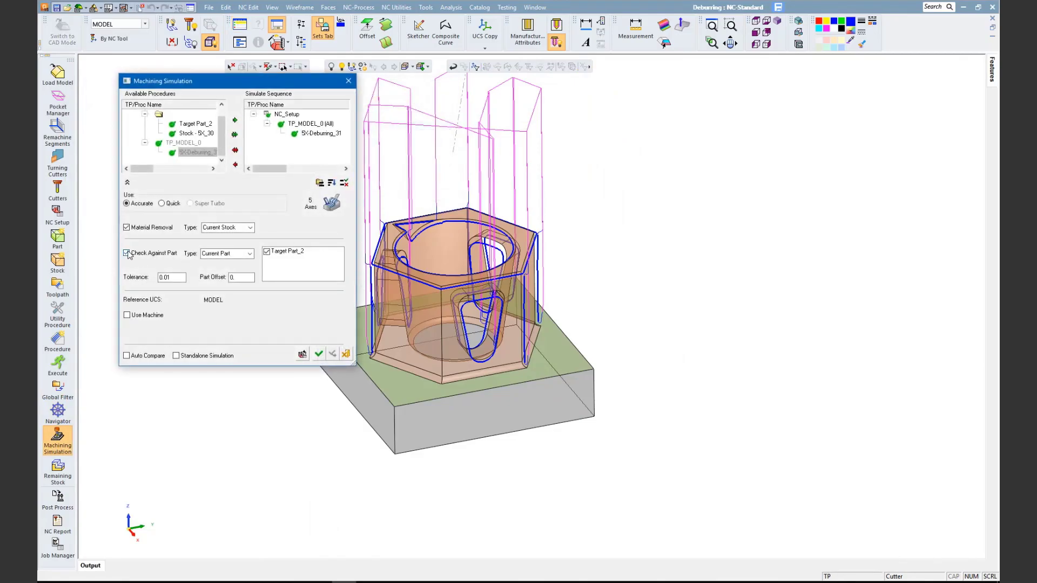
left_click(127, 254)
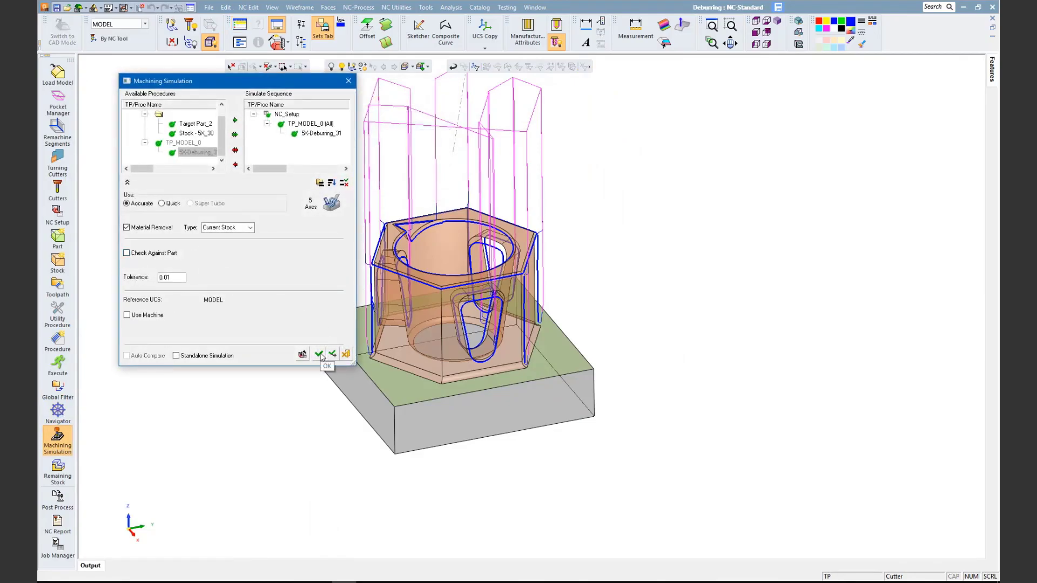
left_click(319, 354)
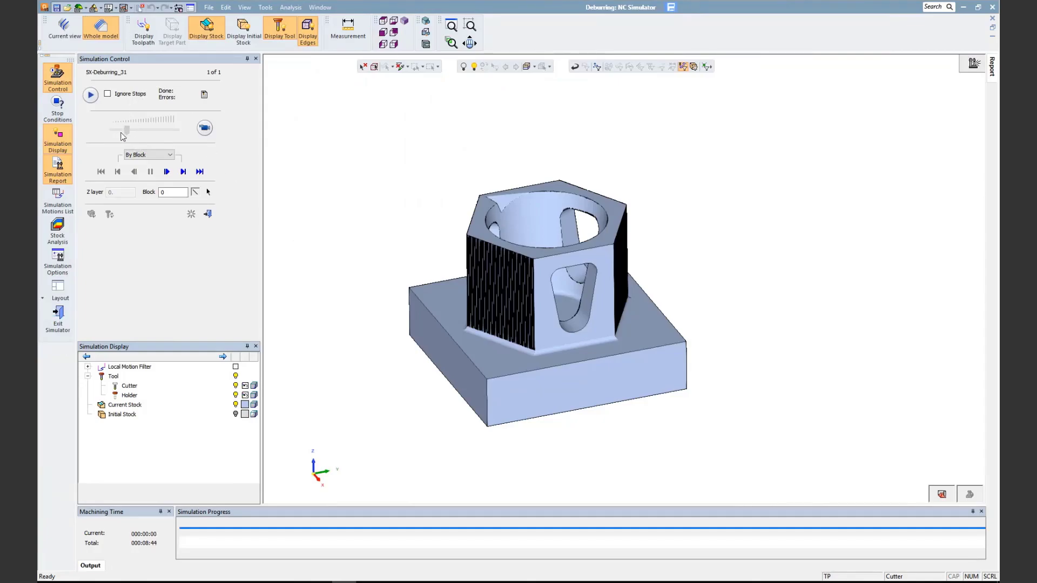
- Run the deburring simulation through to the end and exit the simulator, accepting the loss of stock removal calculations
left_click(207, 130)
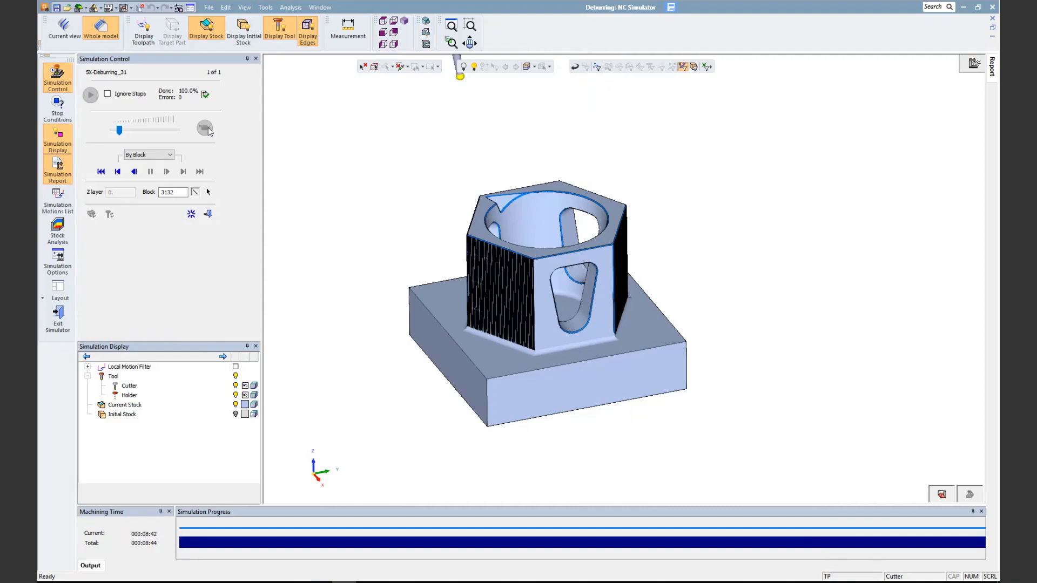
left_click(207, 215)
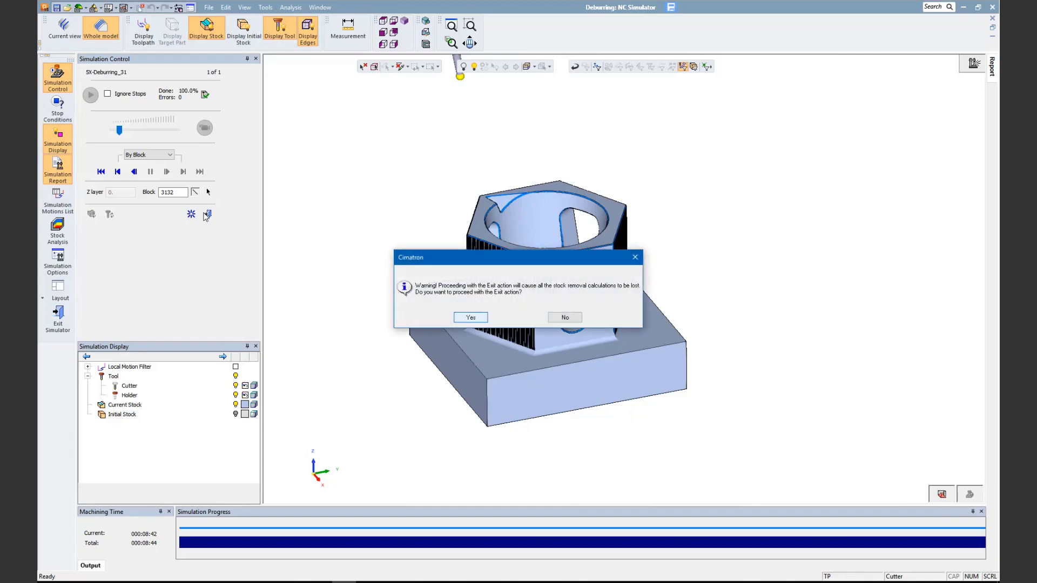
key("Return")
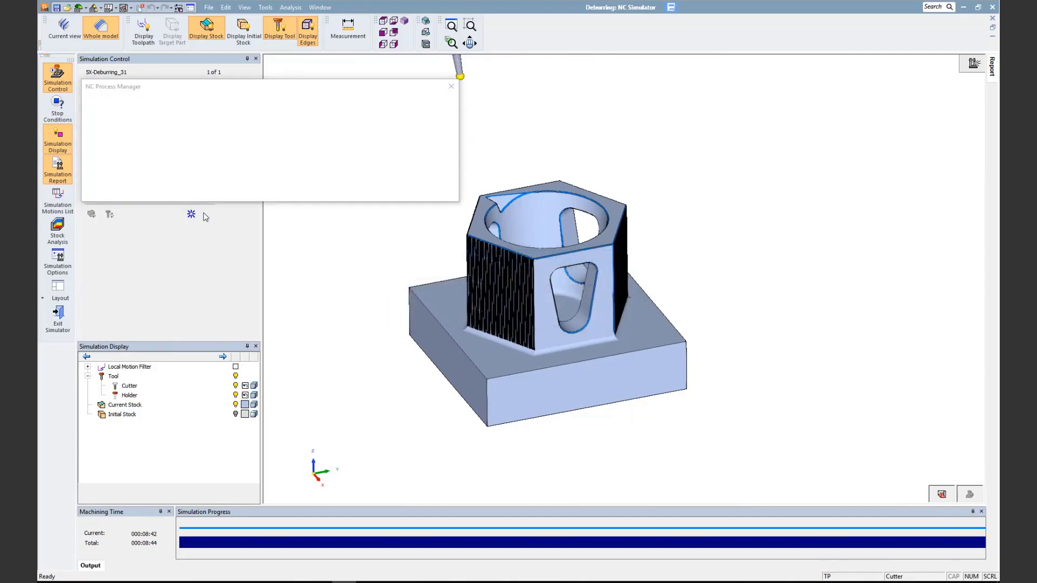